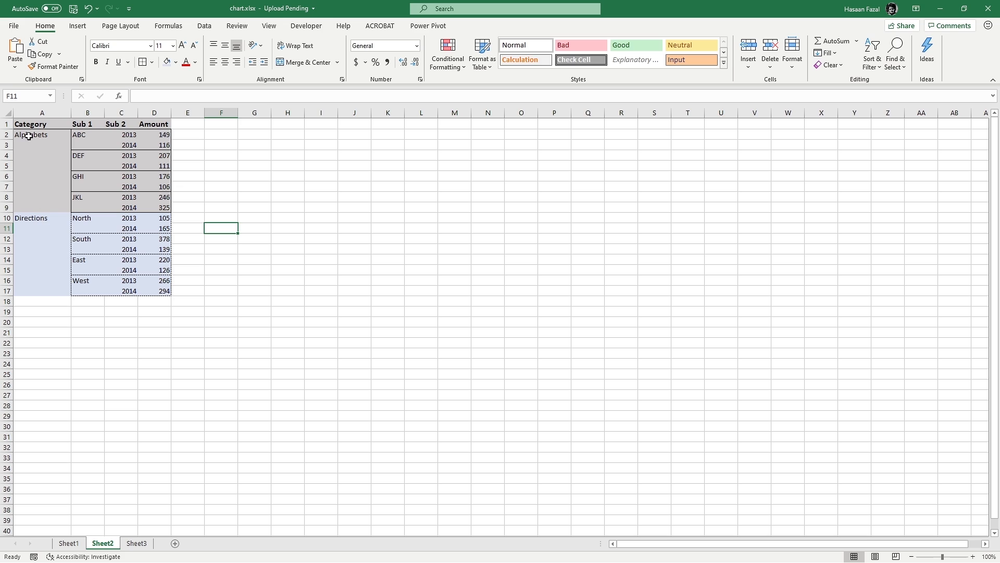
pyautogui.moveTo(29, 136); pyautogui.dragTo(151, 208)
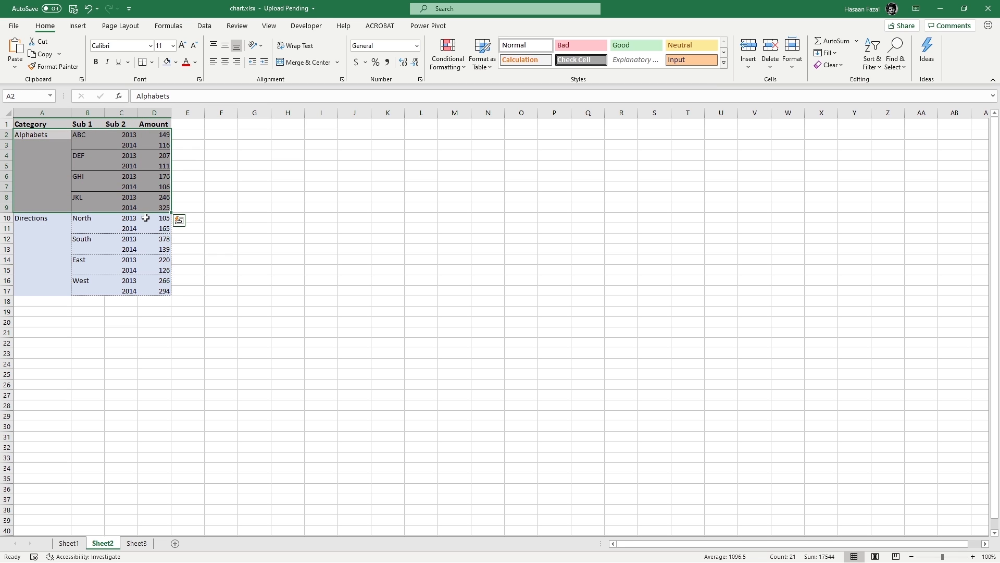
pyautogui.moveTo(48, 219); pyautogui.dragTo(171, 289)
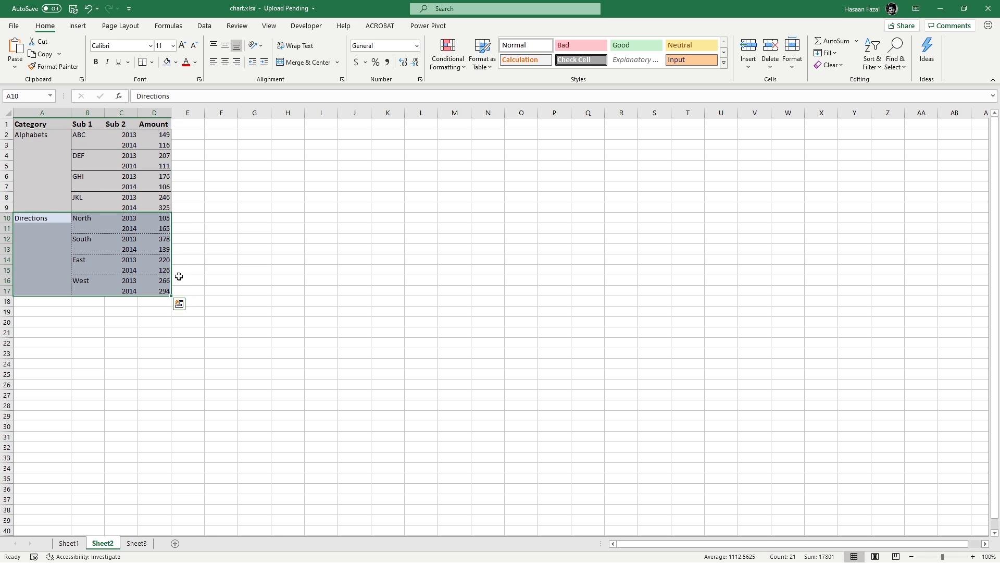
# Step: Insert the recommended clustered column chart of the whole table that groups Amount by category, sub-category and year
pyautogui.click(39, 133)
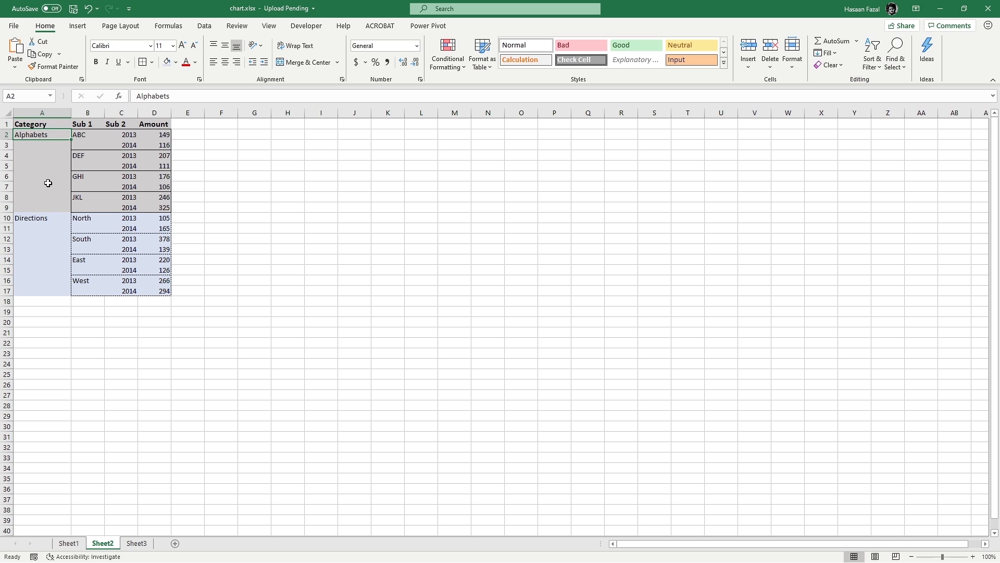
pyautogui.hotkey('ctrl', 'a')
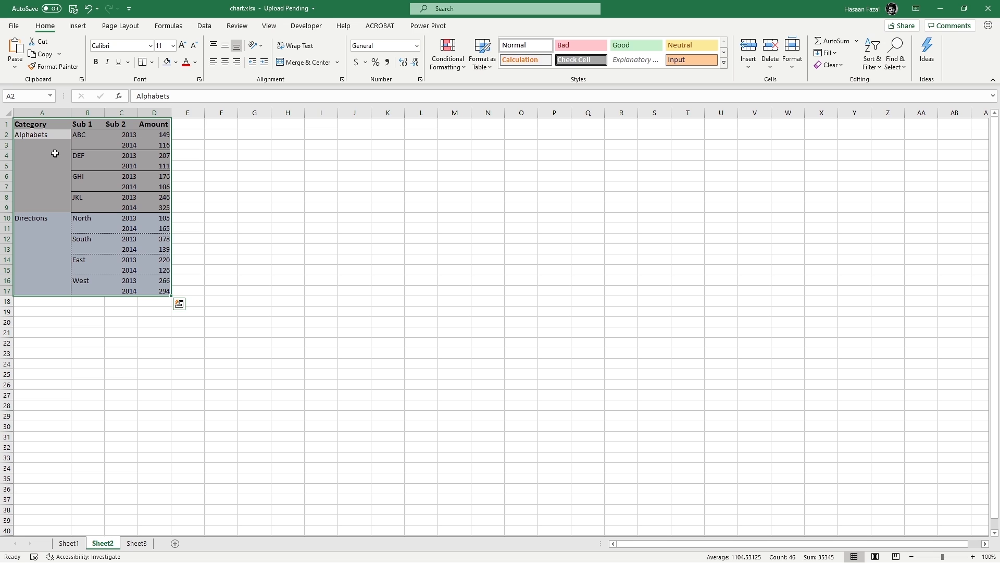
pyautogui.click(79, 28)
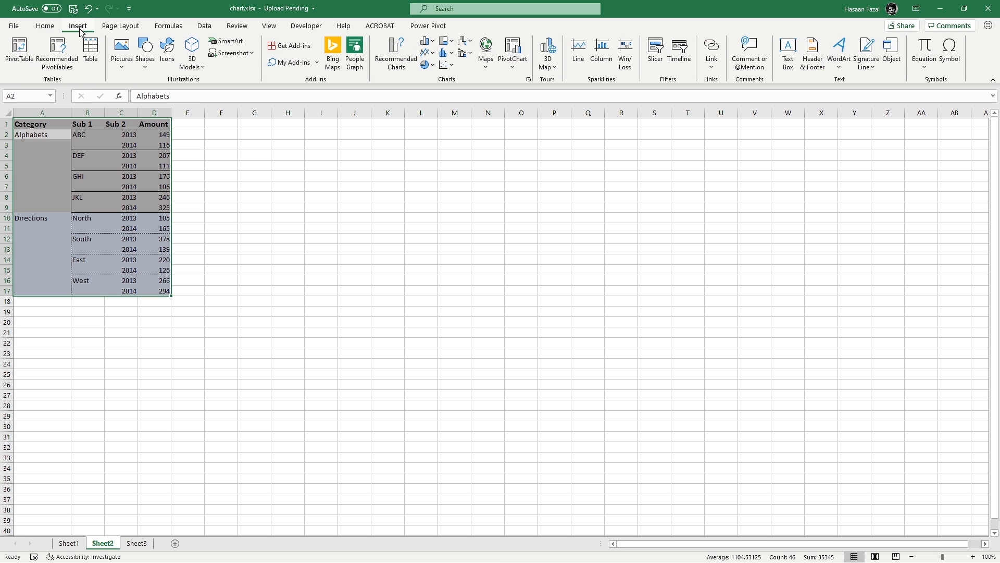
pyautogui.click(400, 62)
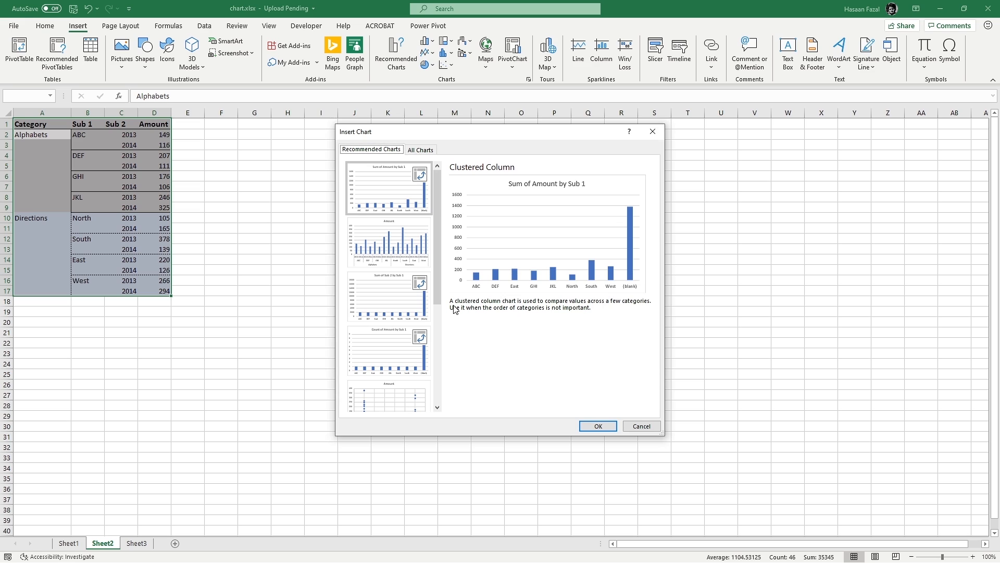
pyautogui.moveTo(437, 240)
pyautogui.mouseDown()
pyautogui.moveTo(432, 339)
pyautogui.moveTo(435, 231)
pyautogui.mouseUp()
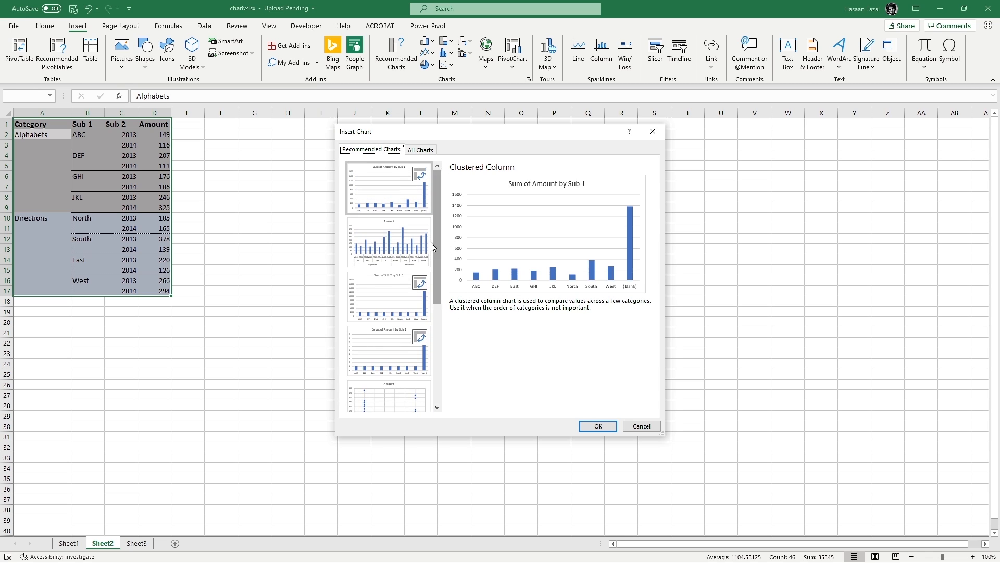
pyautogui.click(414, 248)
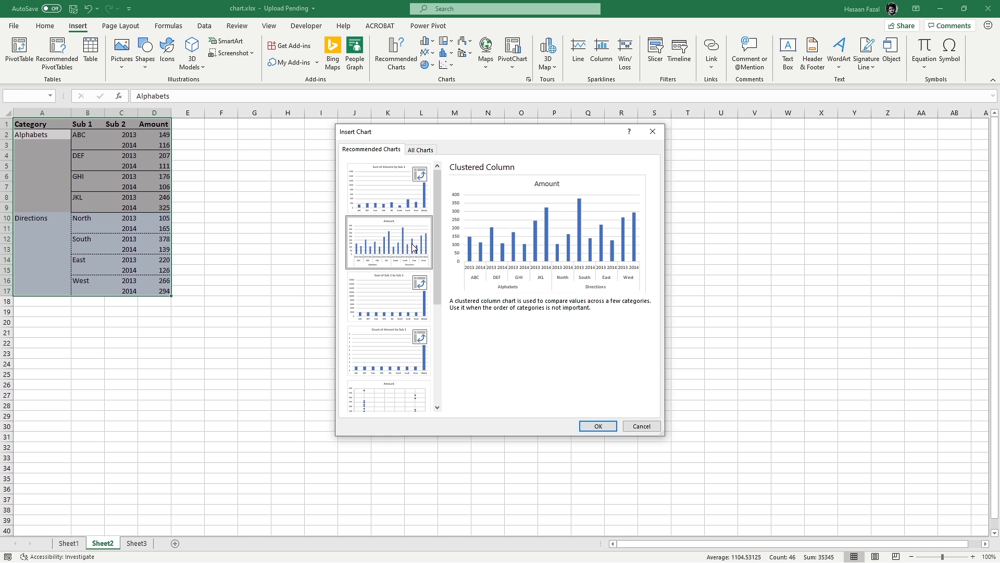
pyautogui.scroll(-3, 438, 257)
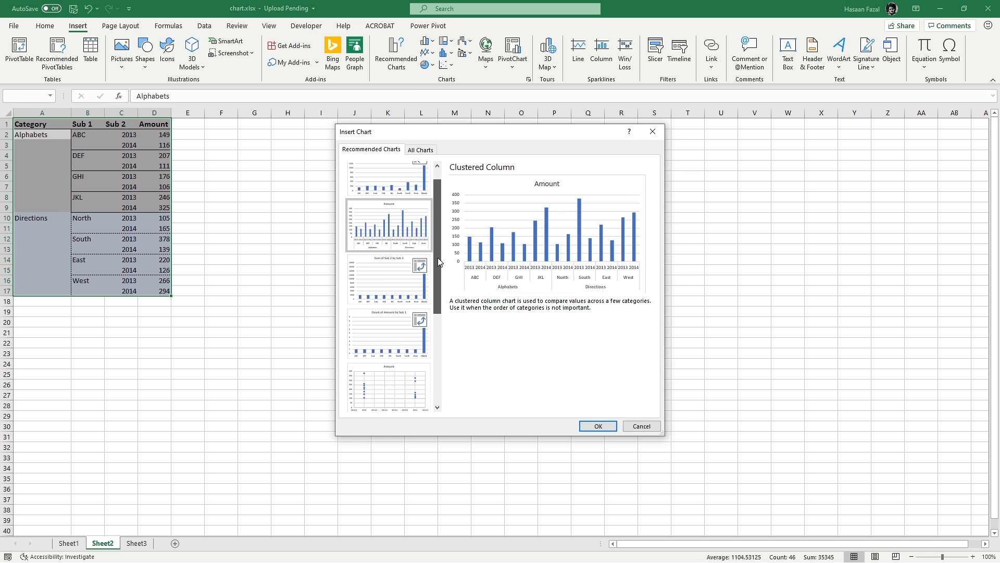
pyautogui.click(398, 275)
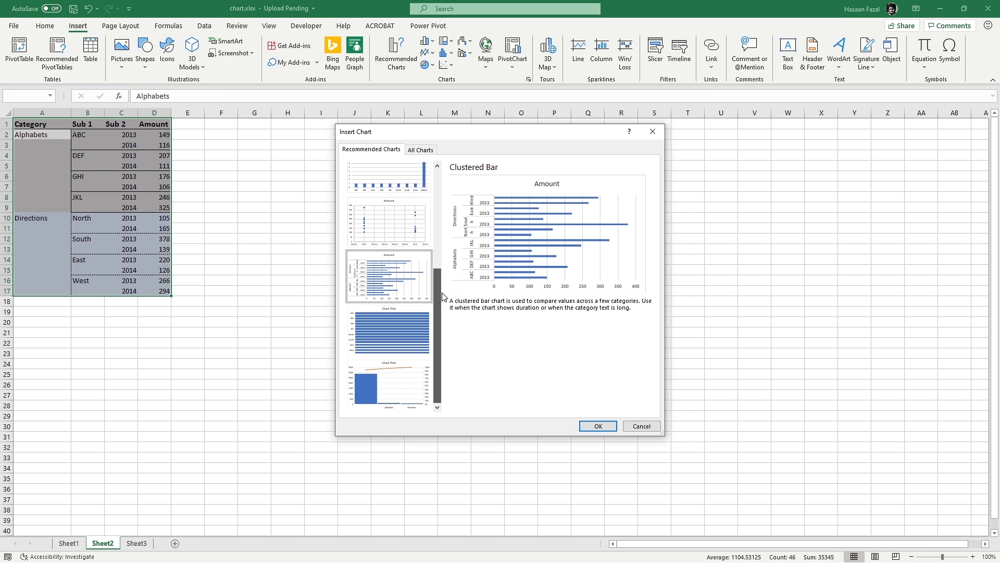
pyautogui.scroll(3, 442, 296)
pyautogui.click(416, 249)
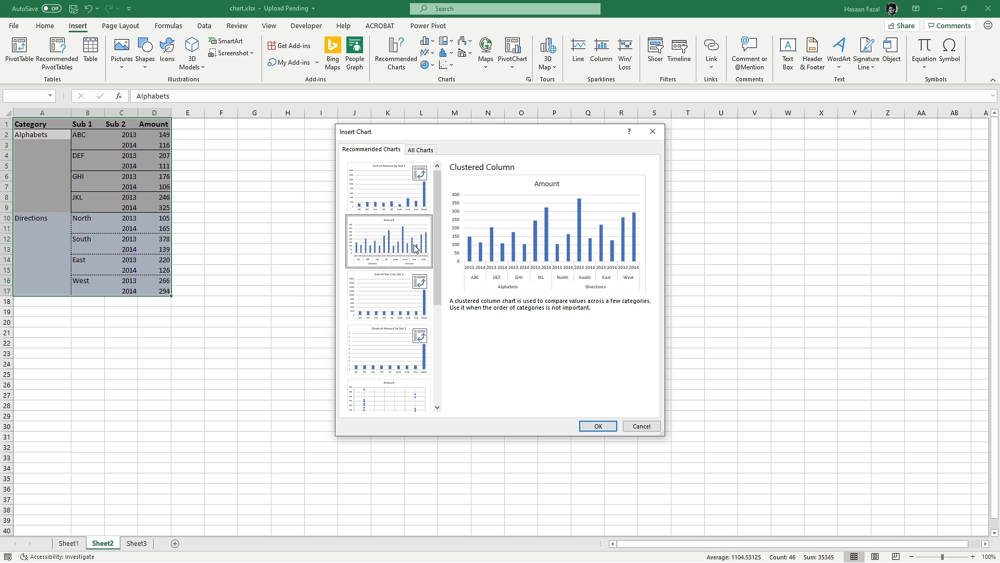
pyautogui.click(599, 426)
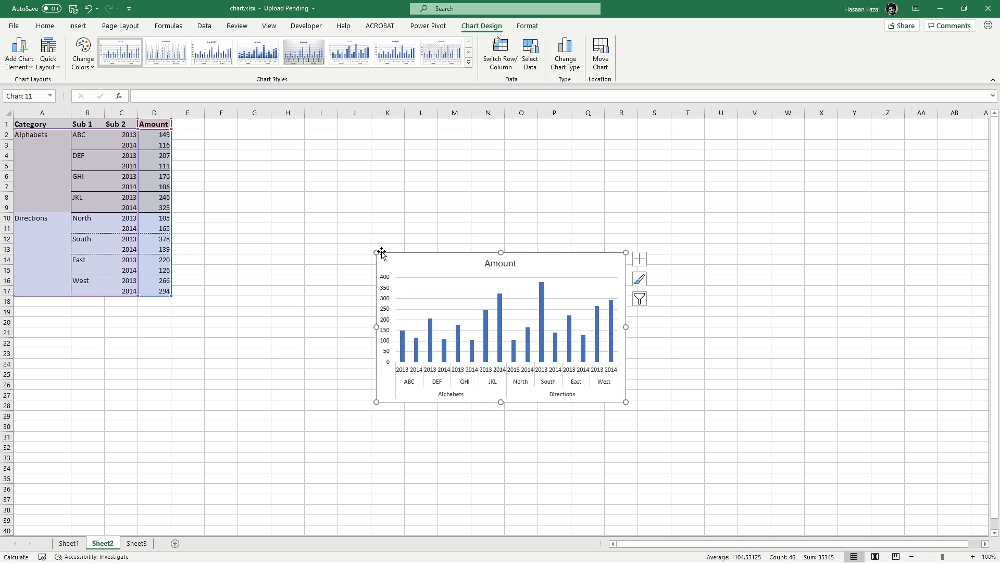
# Step: Enlarge the chart to cover about columns G to U and rows 5 to 27, then deselect it
pyautogui.moveTo(376, 252); pyautogui.dragTo(240, 196)
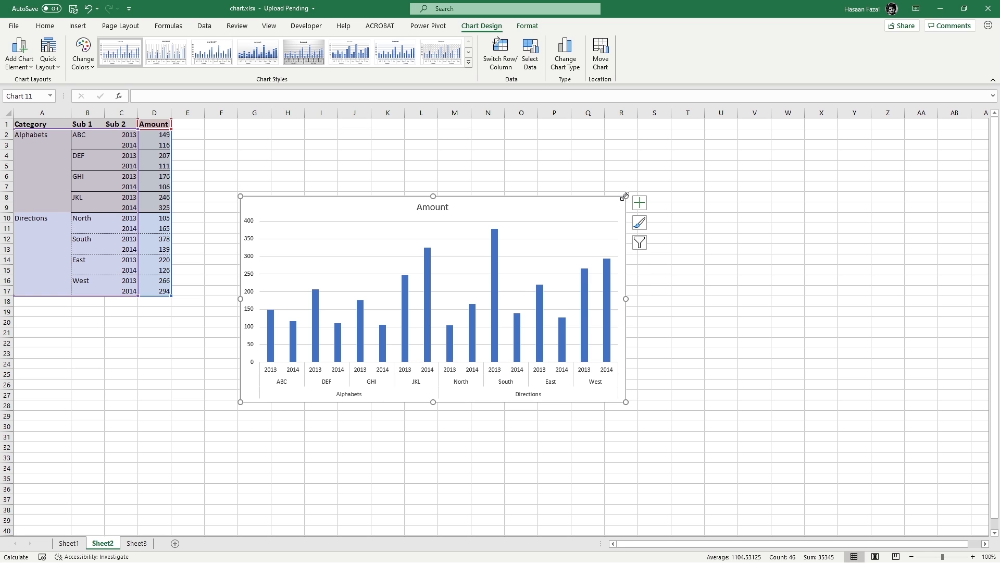
pyautogui.moveTo(625, 196); pyautogui.dragTo(738, 167)
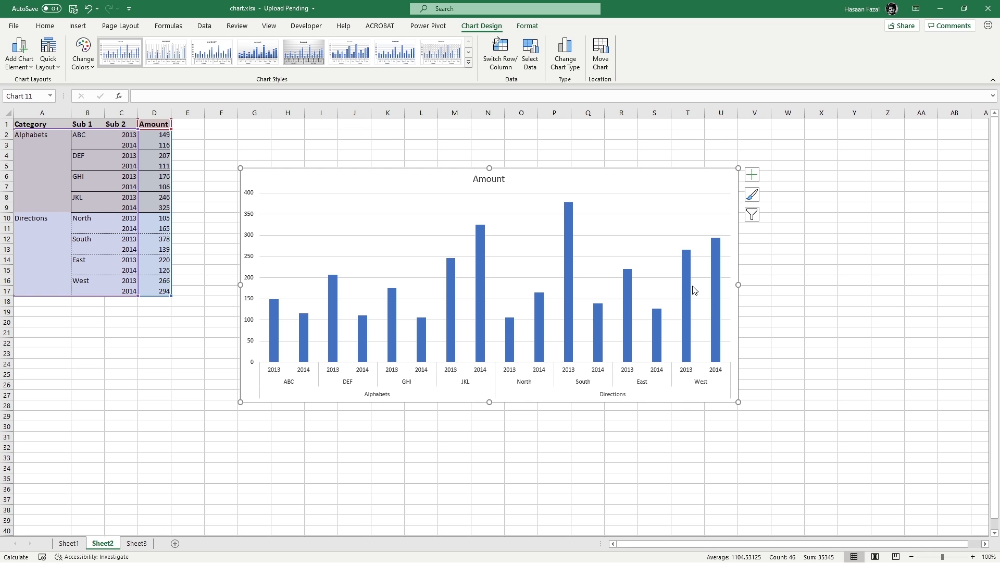
pyautogui.click(558, 434)
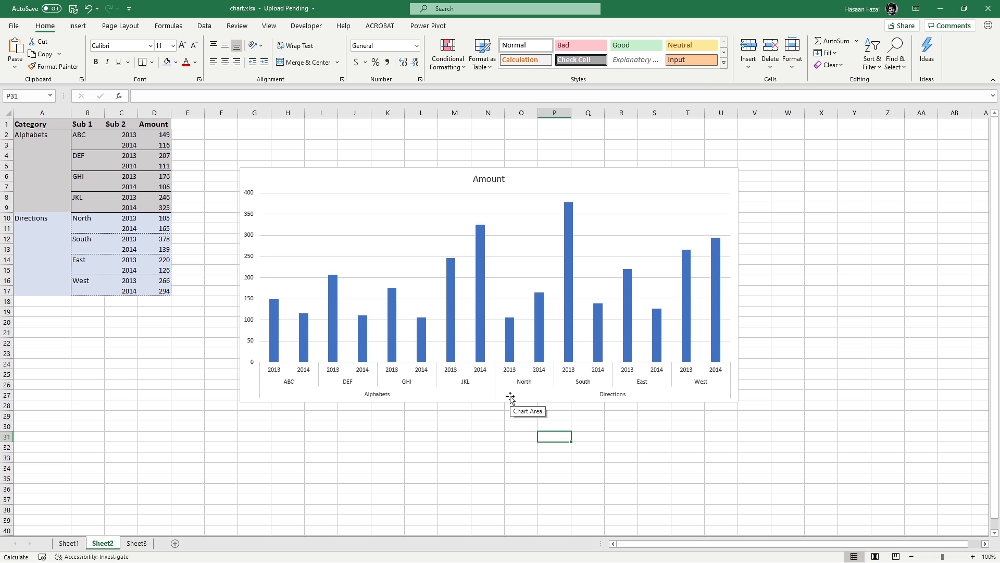
# Step: Delete the major horizontal gridlines and the title from the chart
pyautogui.click(412, 239)
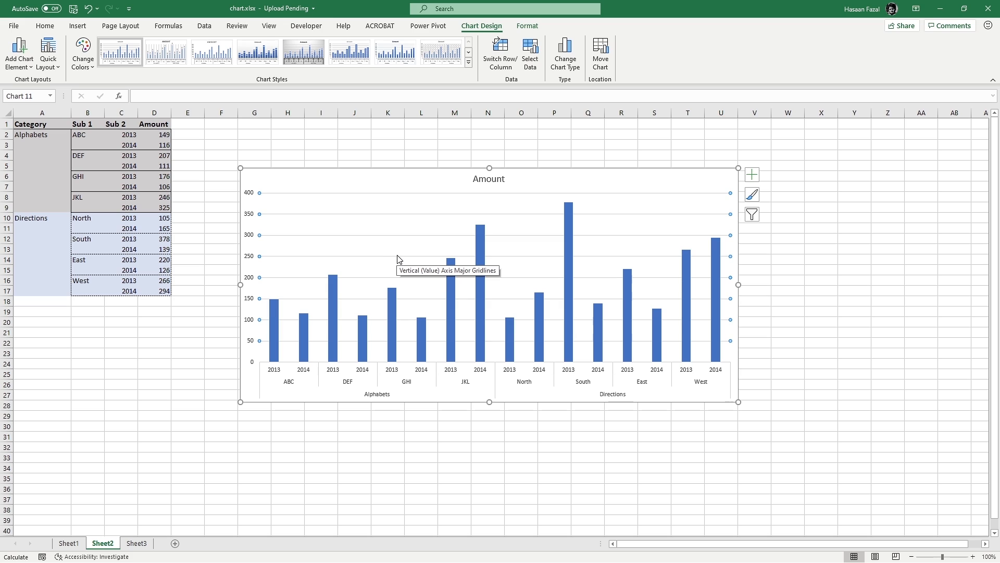
pyautogui.click(397, 251)
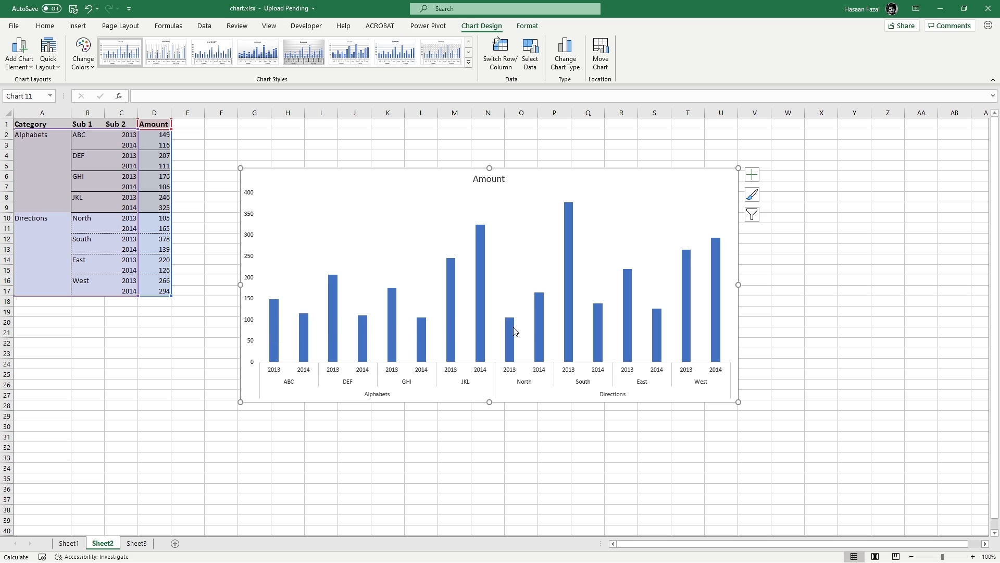
pyautogui.click(497, 179)
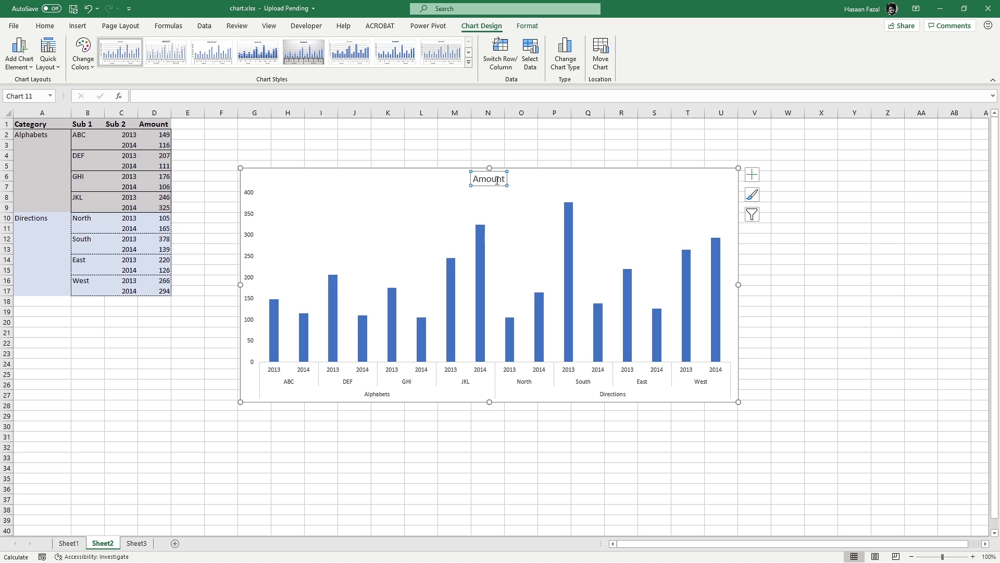
pyautogui.press('Delete')
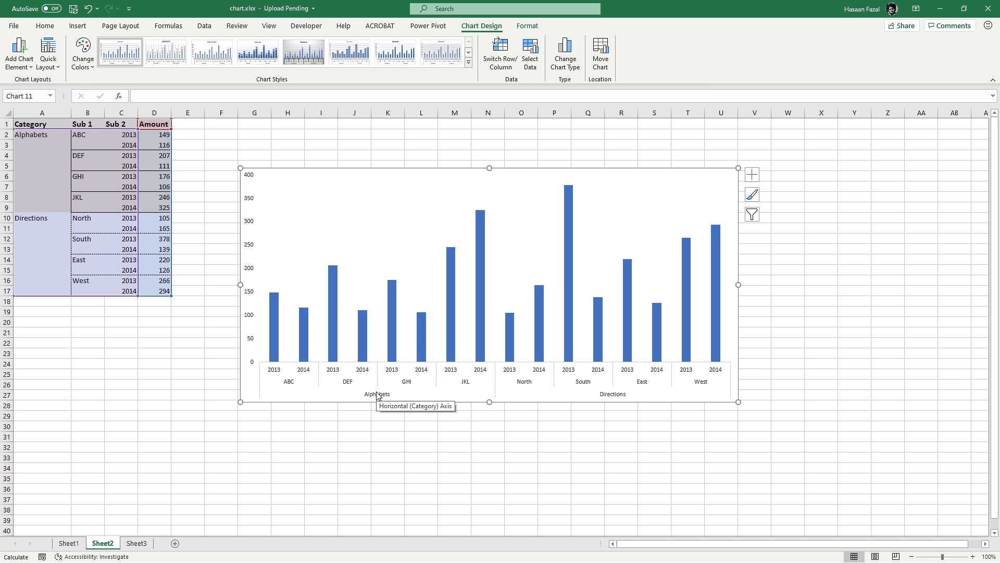
# Step: Give the chart's horizontal category axis a solid line in a dark shade from the black theme colors
pyautogui.rightClick(542, 373)
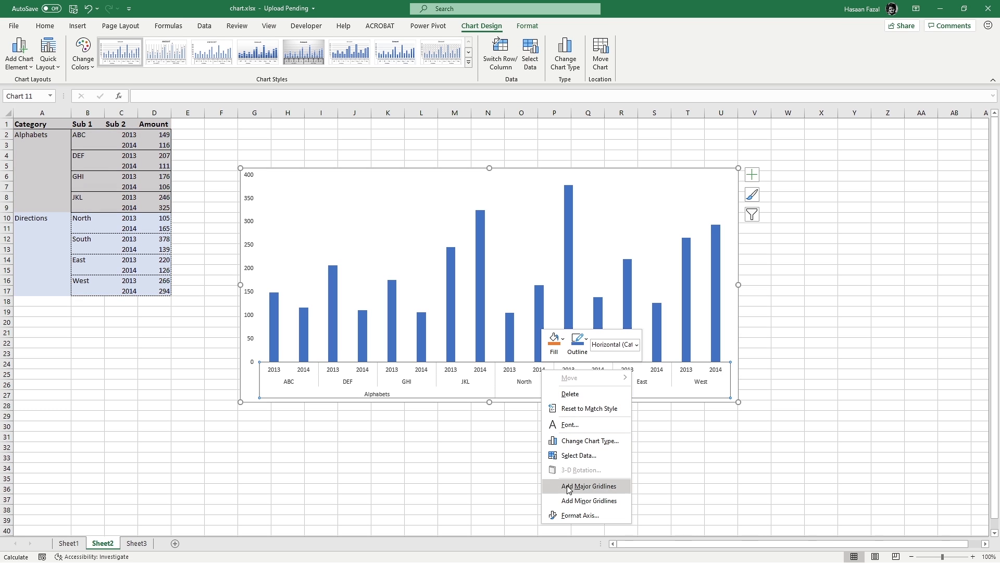
pyautogui.click(588, 521)
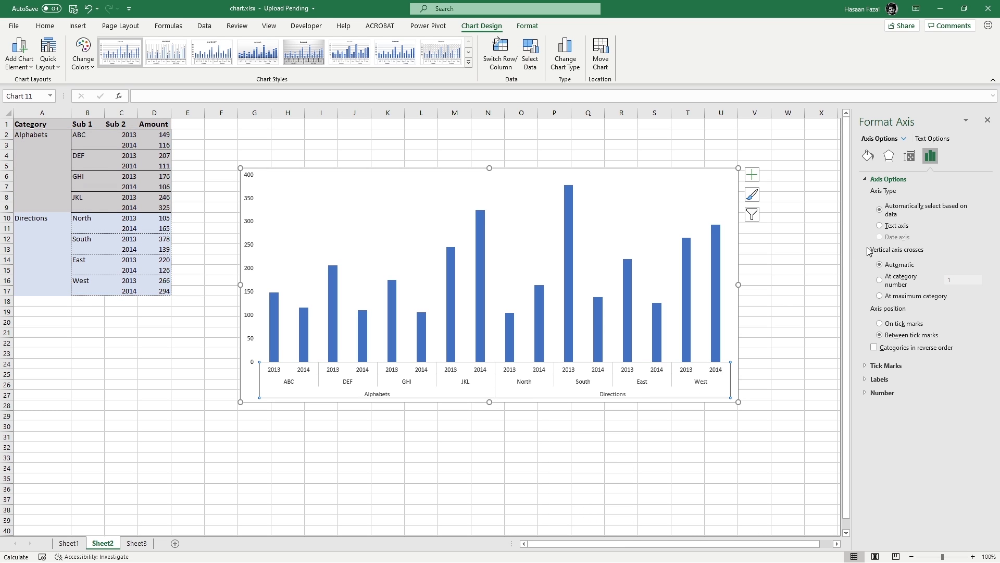
pyautogui.click(868, 156)
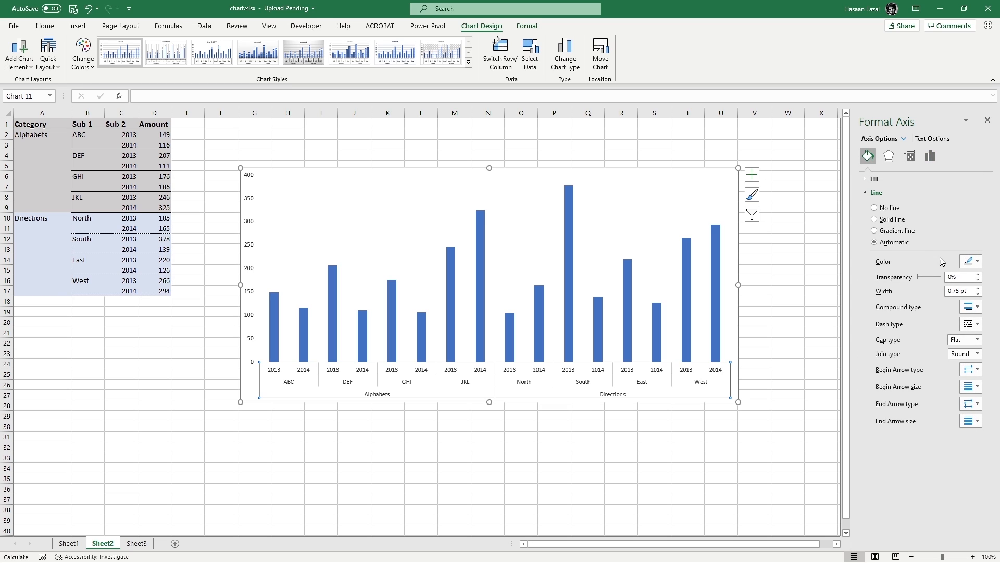
pyautogui.click(978, 261)
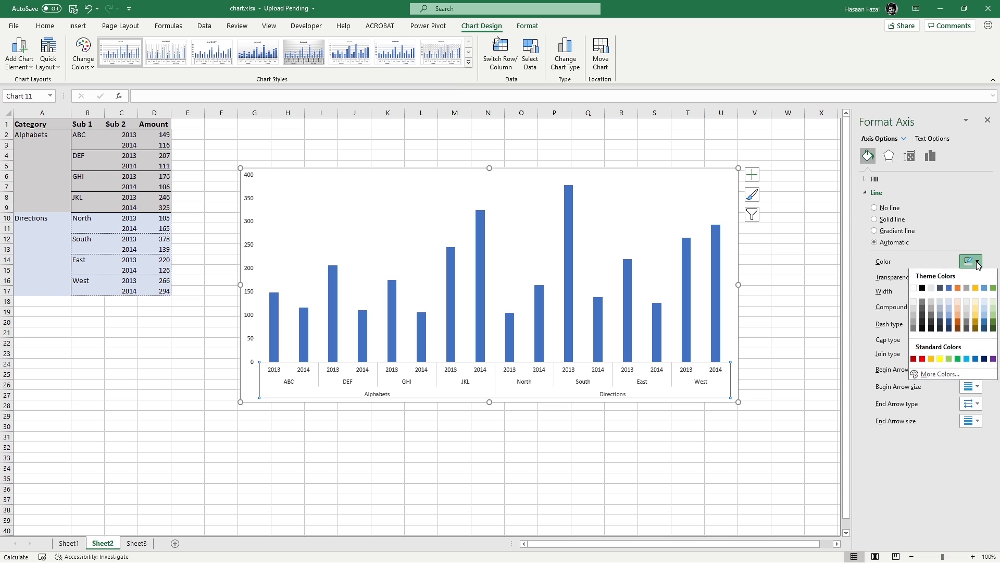
pyautogui.click(922, 309)
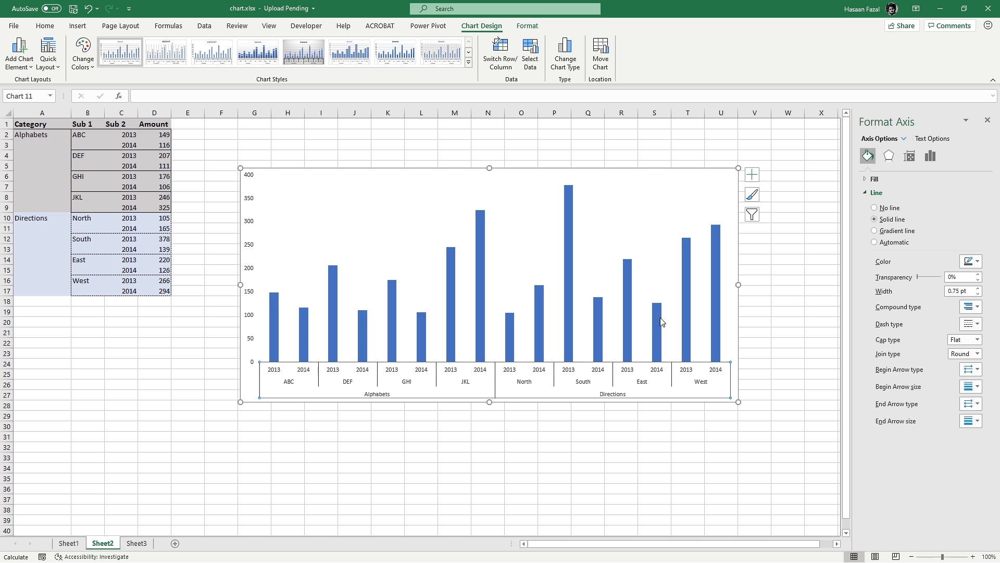
pyautogui.click(608, 415)
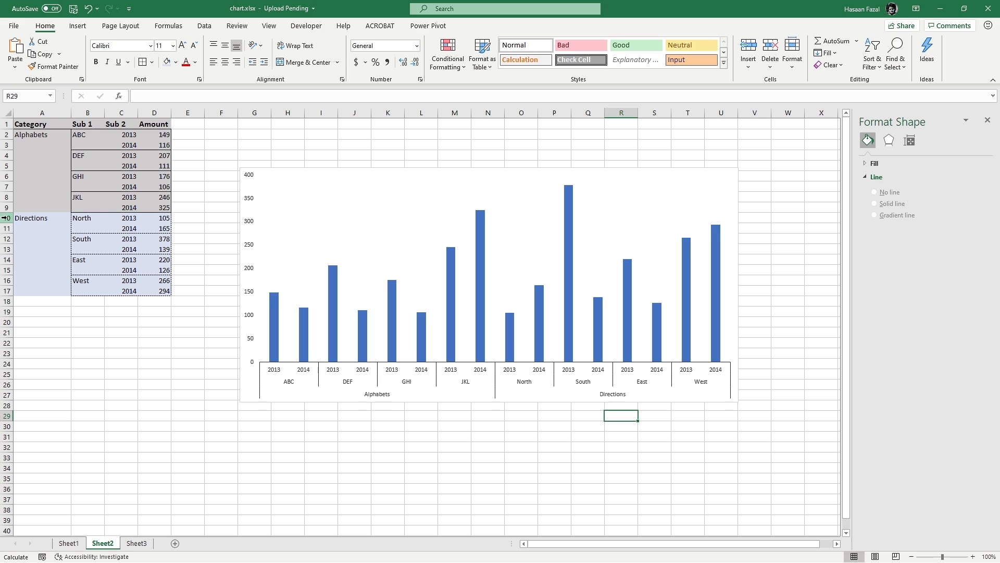
# Step: Insert an empty row above the Directions row, between the two category blocks
pyautogui.click(32, 219)
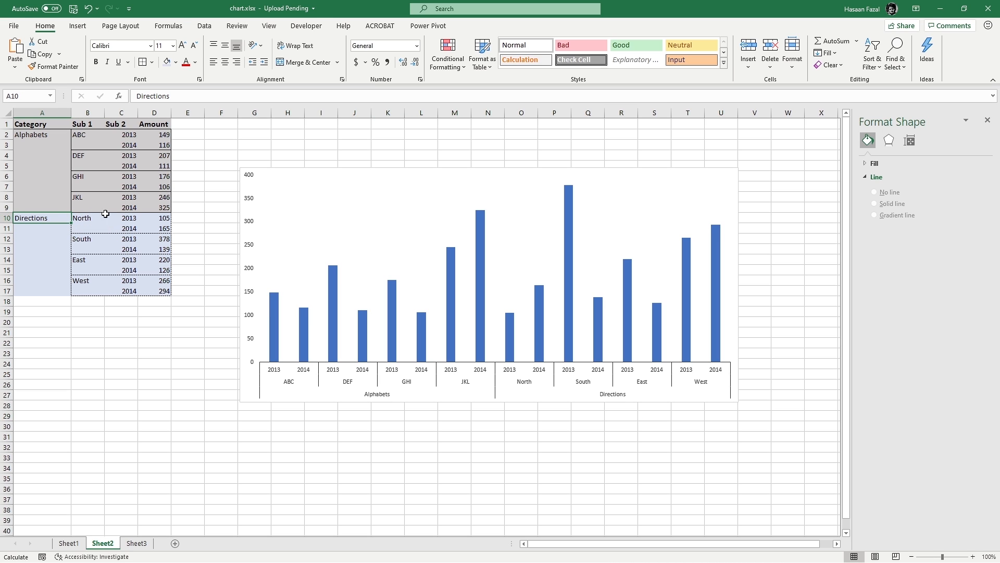
pyautogui.rightClick(6, 218)
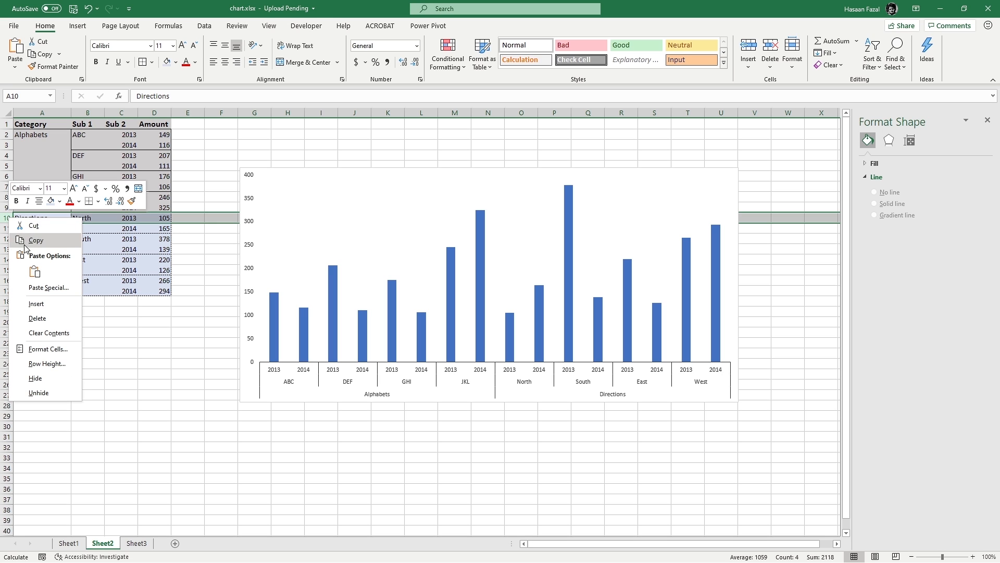
pyautogui.click(50, 303)
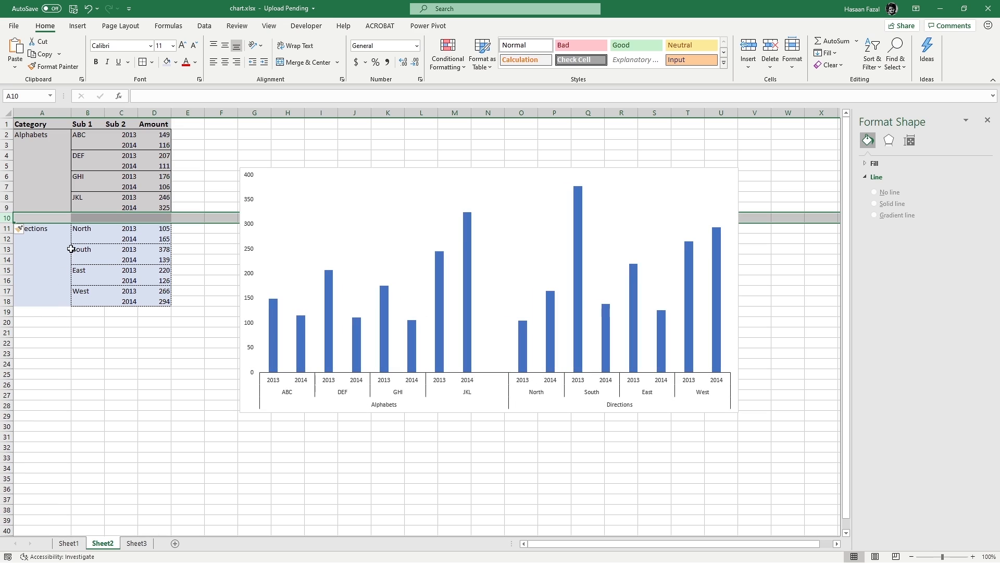
# Step: Enter a blank space in cell A10 so the empty row counts as its own category
pyautogui.click(64, 217)
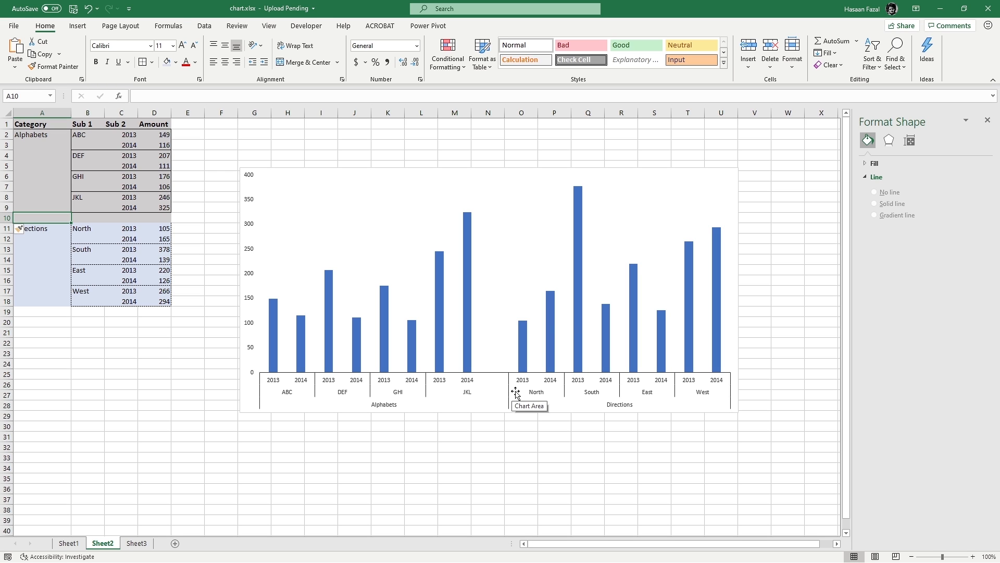
pyautogui.doubleClick(40, 216)
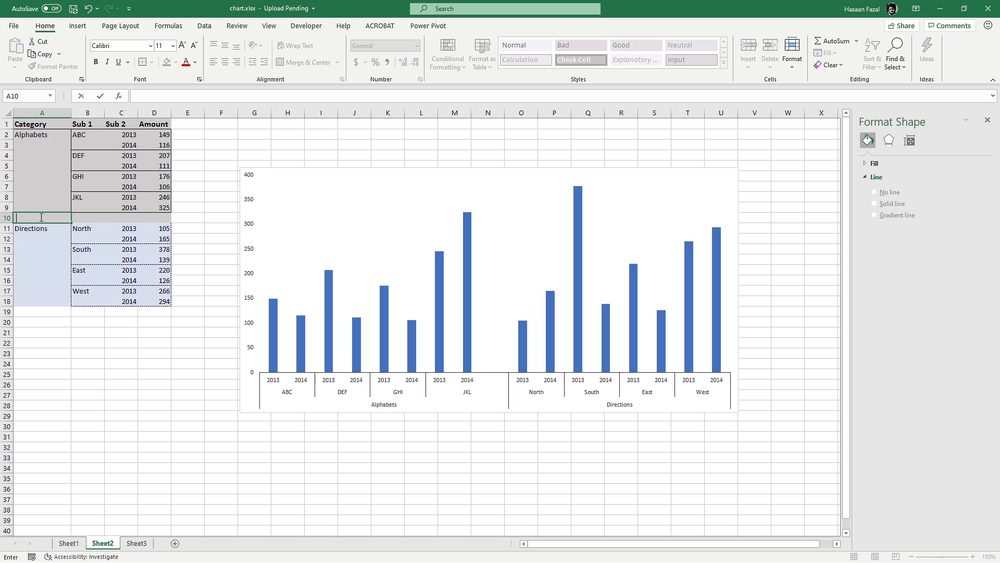
pyautogui.press('Return')
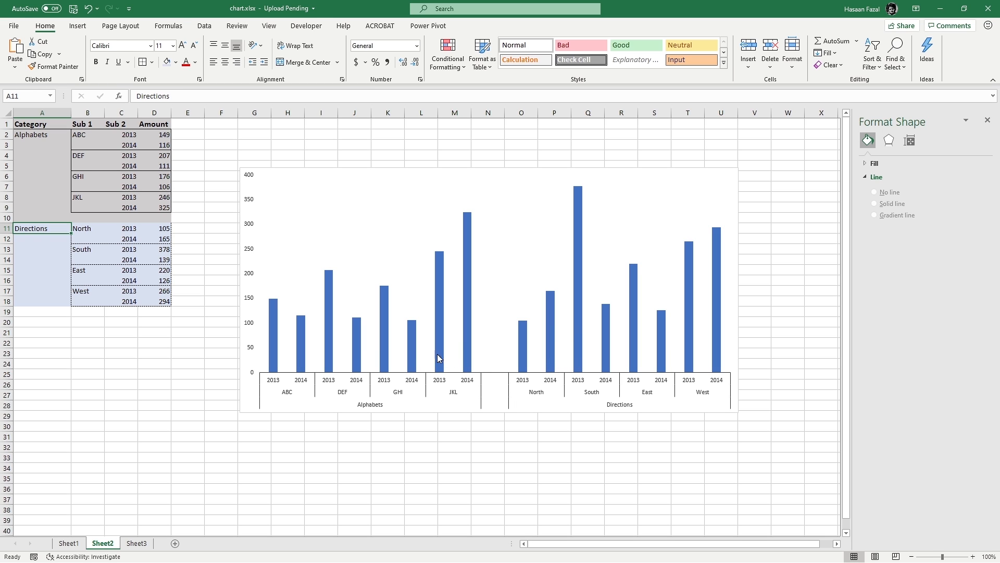
# Step: Move the chart up slightly so its top edge sits in row 4, and deselect it
pyautogui.moveTo(466, 368)
pyautogui.moveTo(513, 172); pyautogui.dragTo(514, 156)
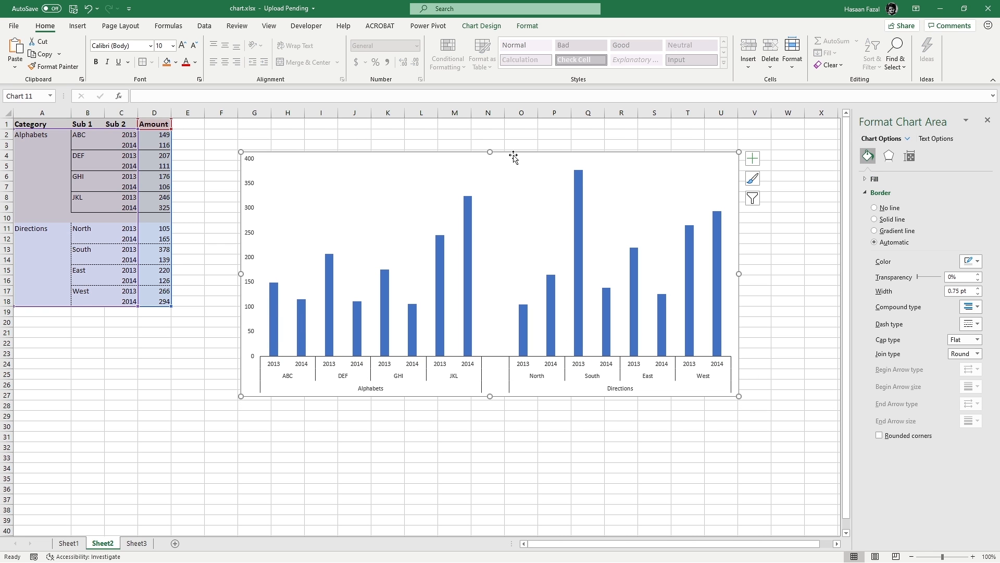
pyautogui.click(499, 405)
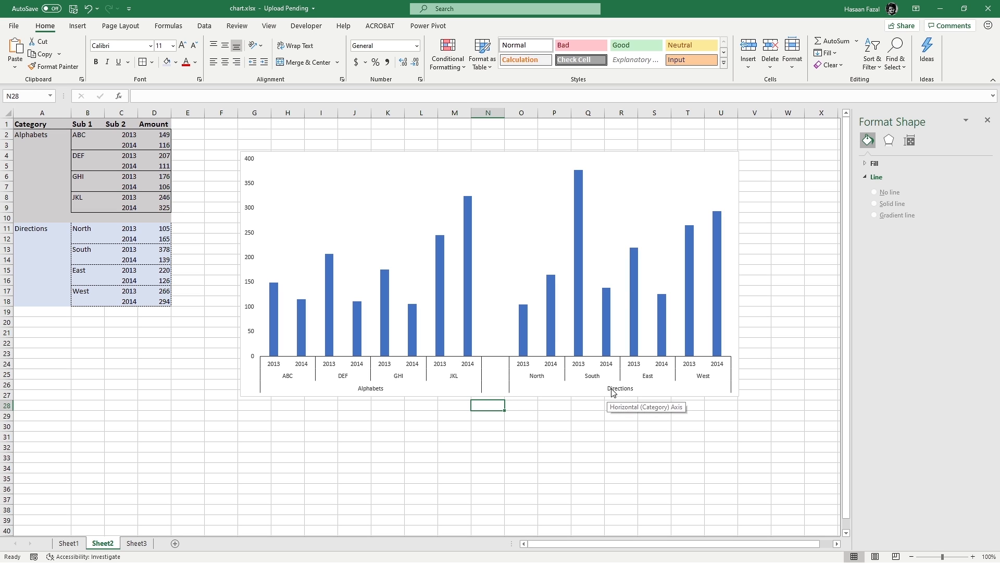
pyautogui.moveTo(529, 328)
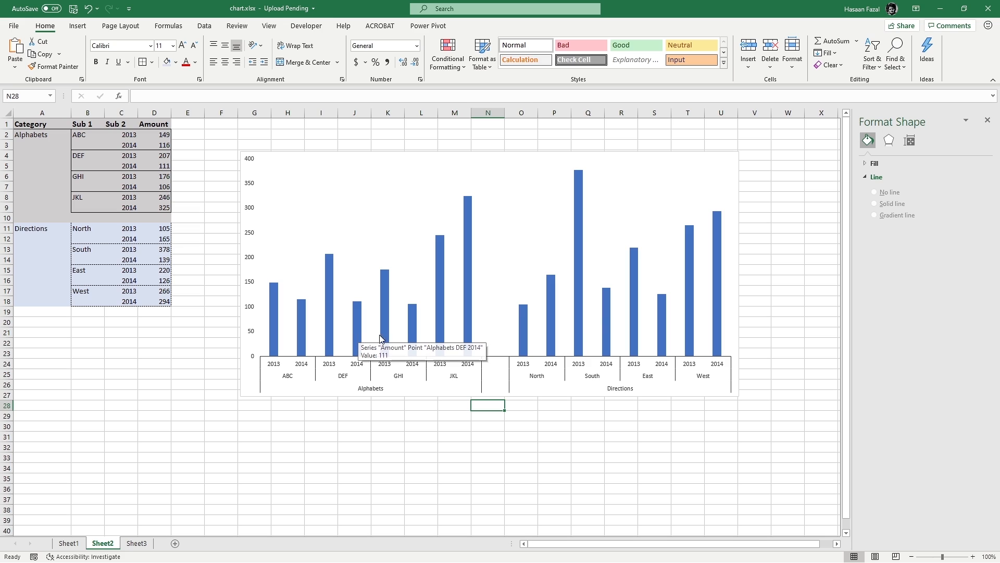
pyautogui.moveTo(697, 306)
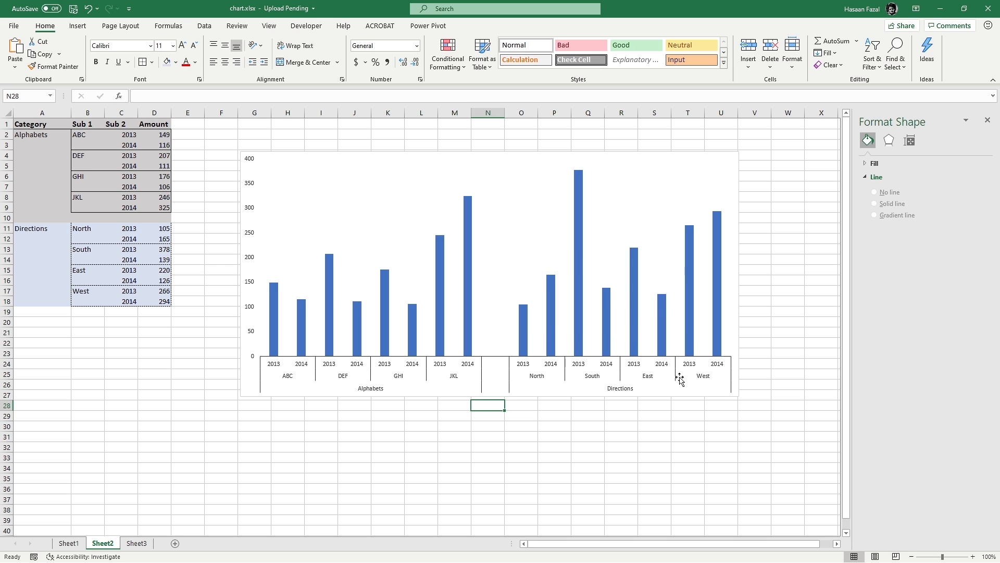
# Step: Fill only the Directions North 2013 column of the chart with the orange theme color
pyautogui.click(525, 329)
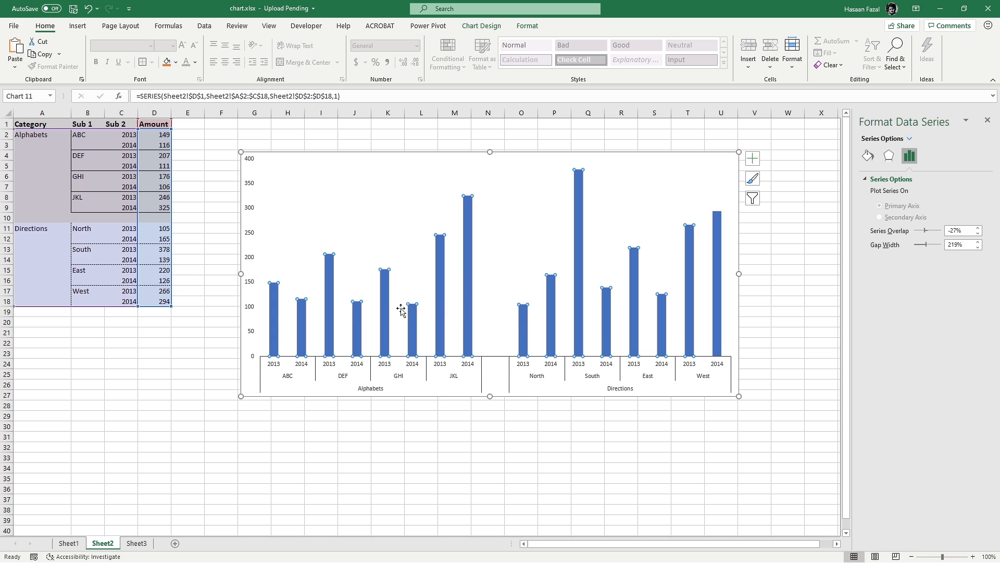
pyautogui.moveTo(723, 317)
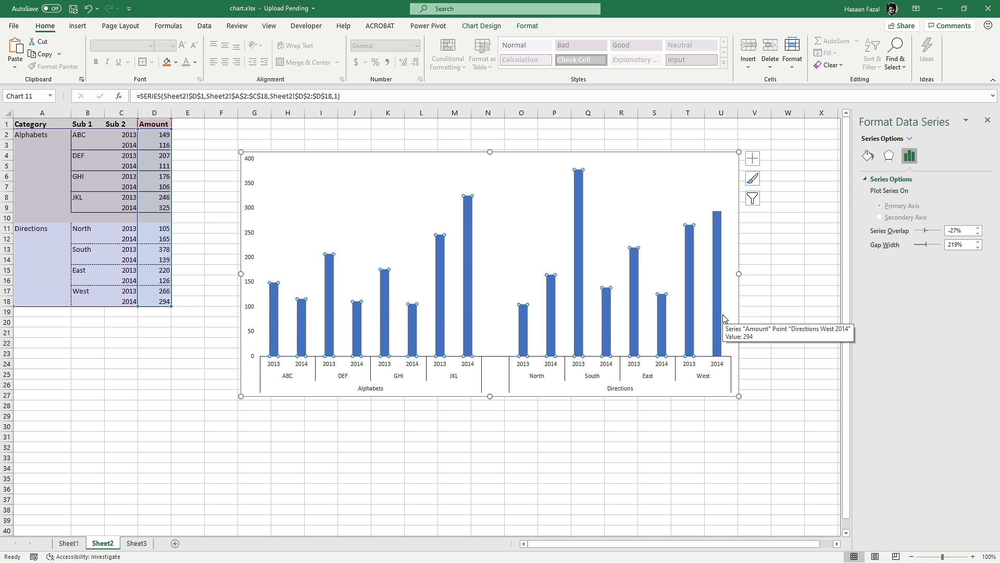
pyautogui.click(524, 327)
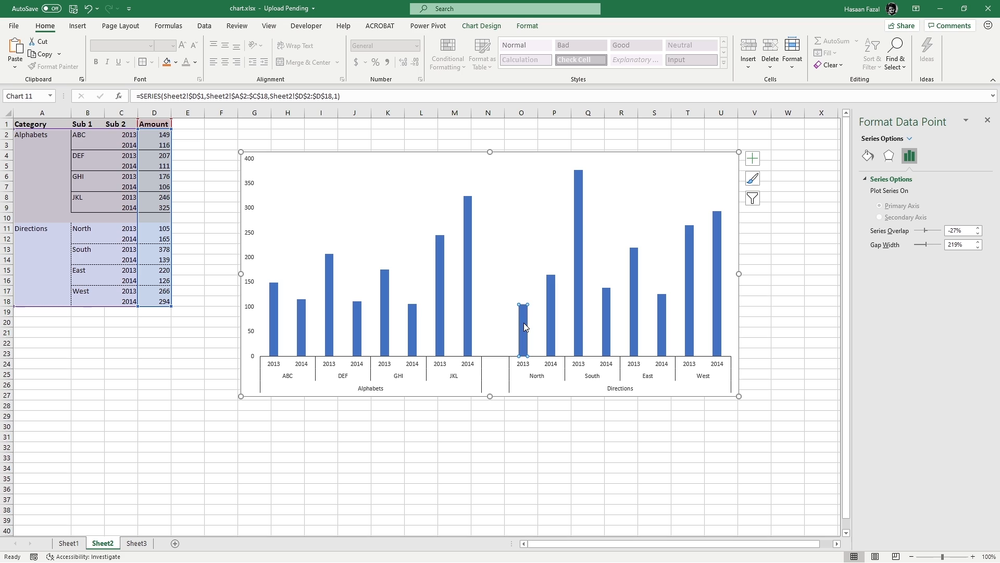
pyautogui.click(518, 27)
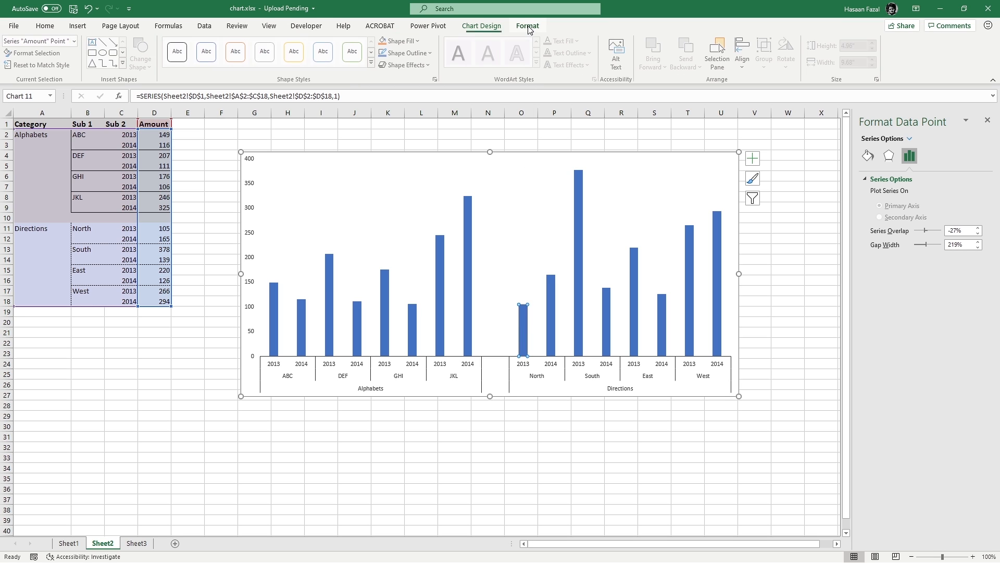
pyautogui.click(419, 41)
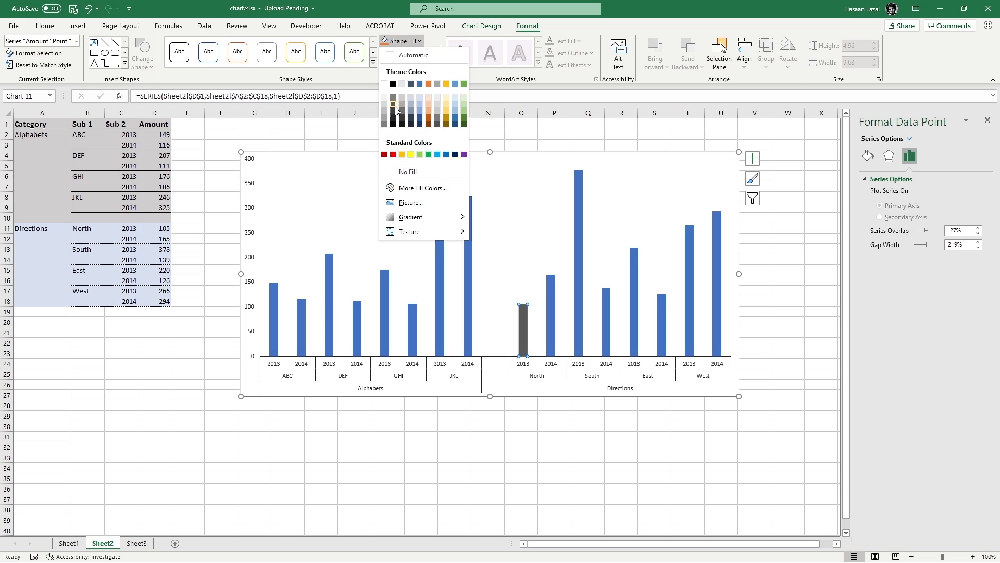
pyautogui.click(429, 84)
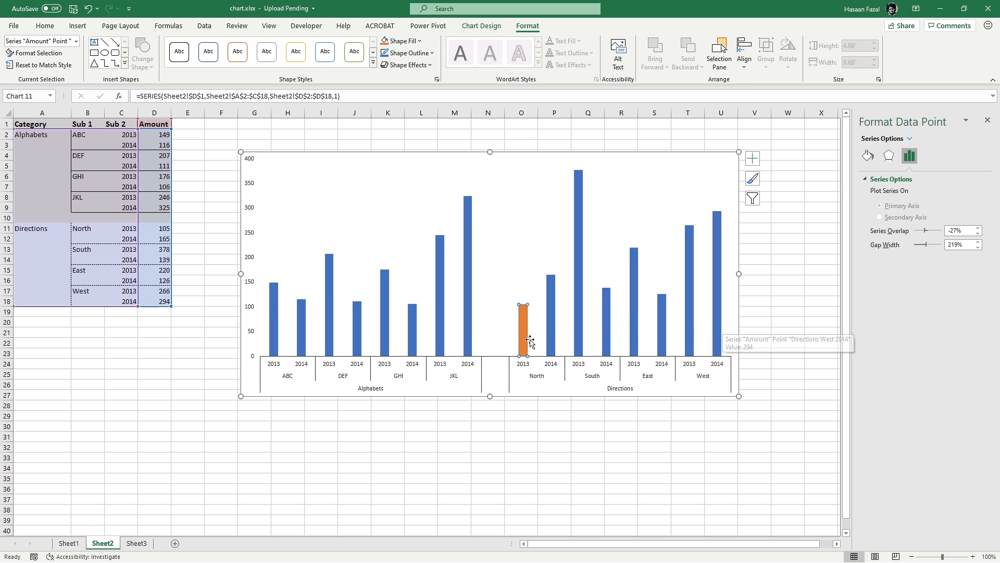
# Step: Apply the same orange fill to the North 2014 column
pyautogui.click(552, 293)
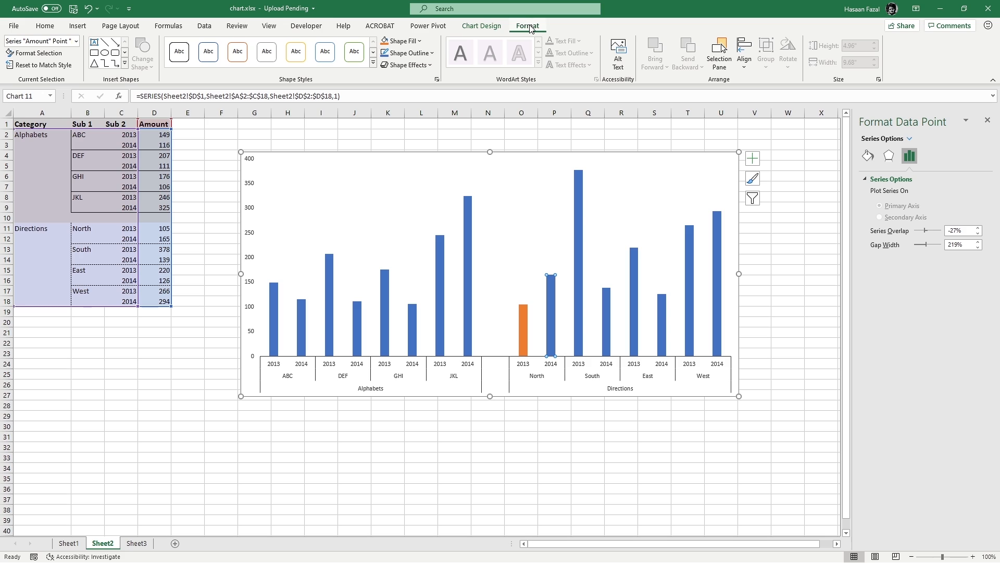
pyautogui.click(419, 42)
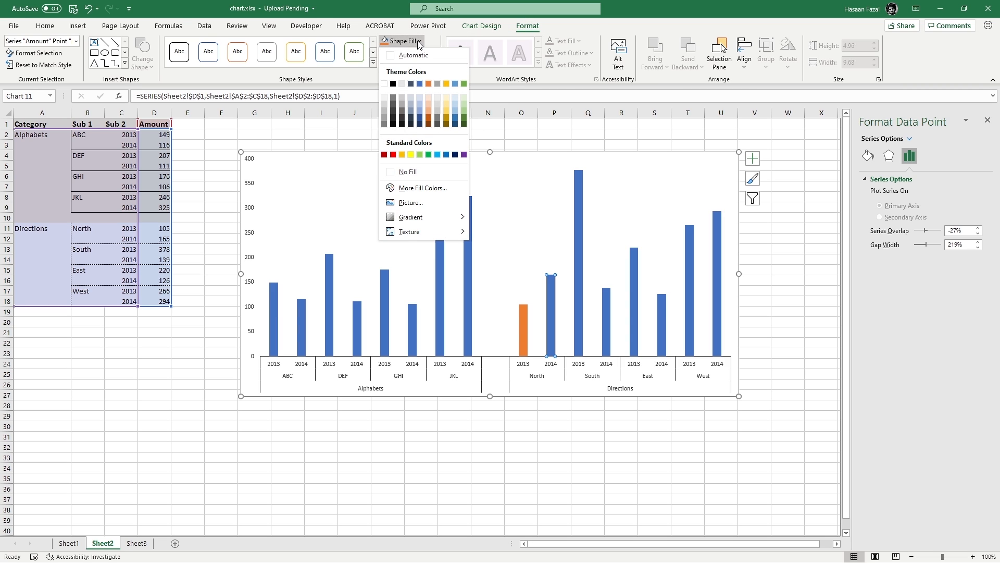
pyautogui.click(420, 42)
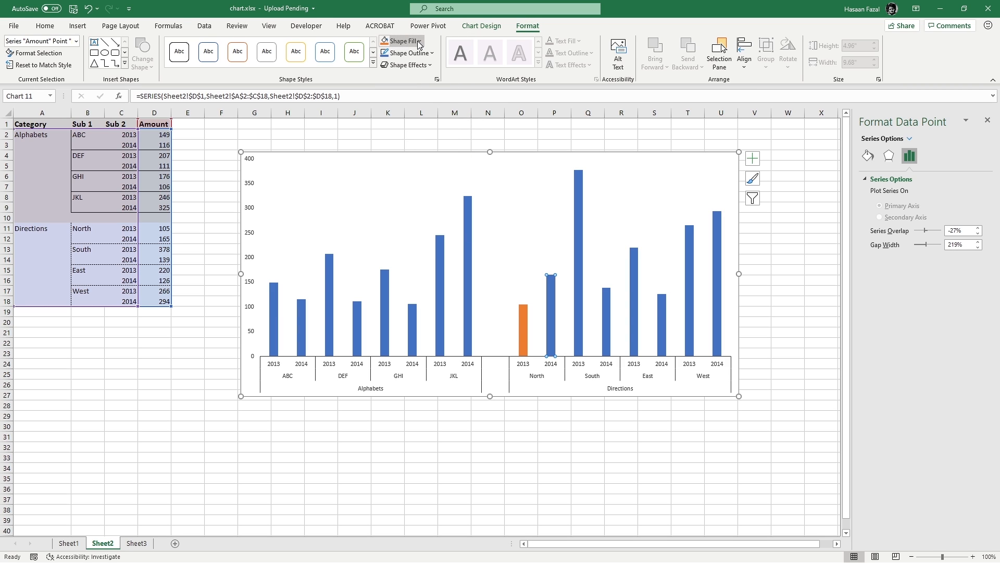
pyautogui.click(384, 42)
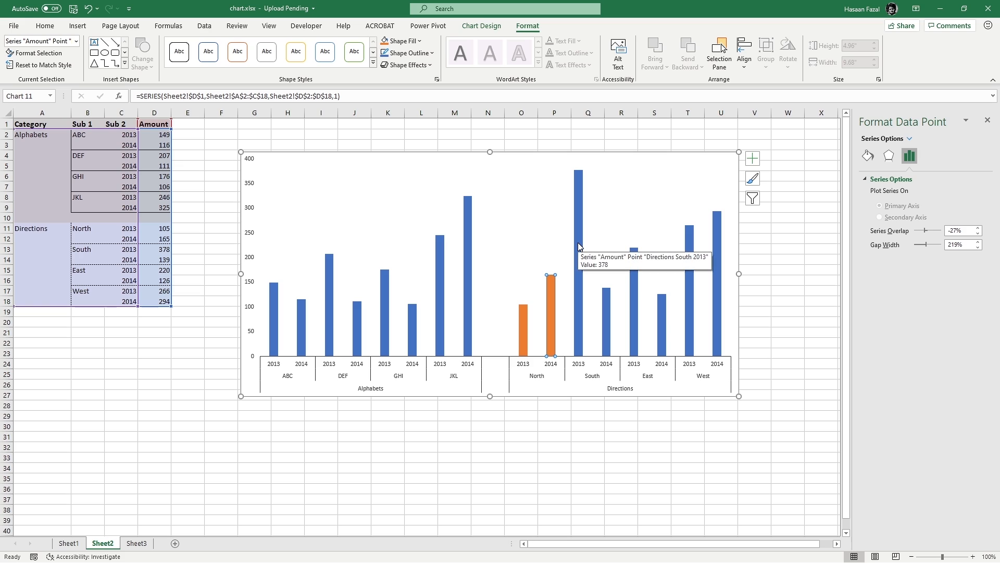
# Step: Repeat the orange fill on the South 2013 and South 2014 columns individually
pyautogui.click(580, 195)
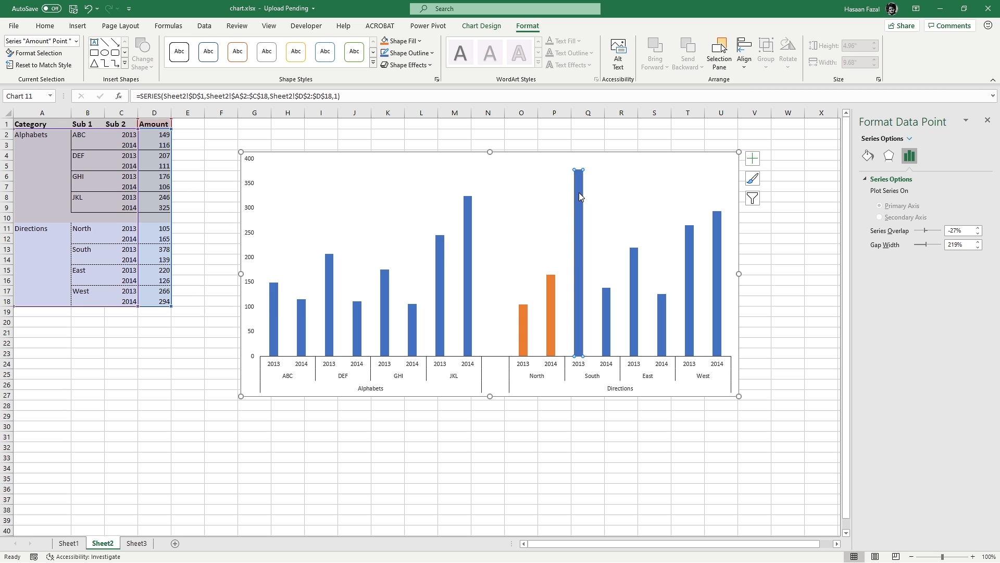
pyautogui.press('F4')
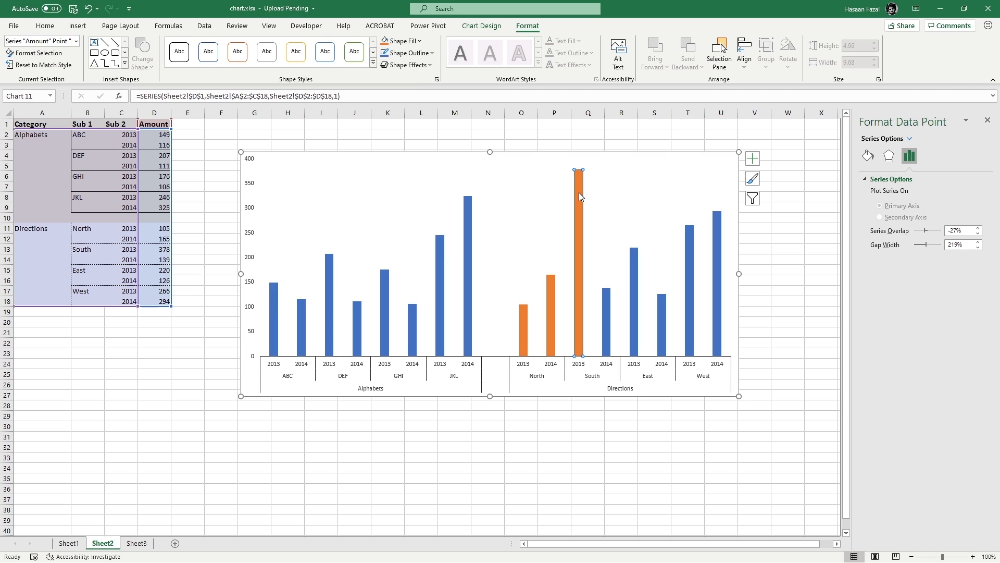
pyautogui.click(610, 307)
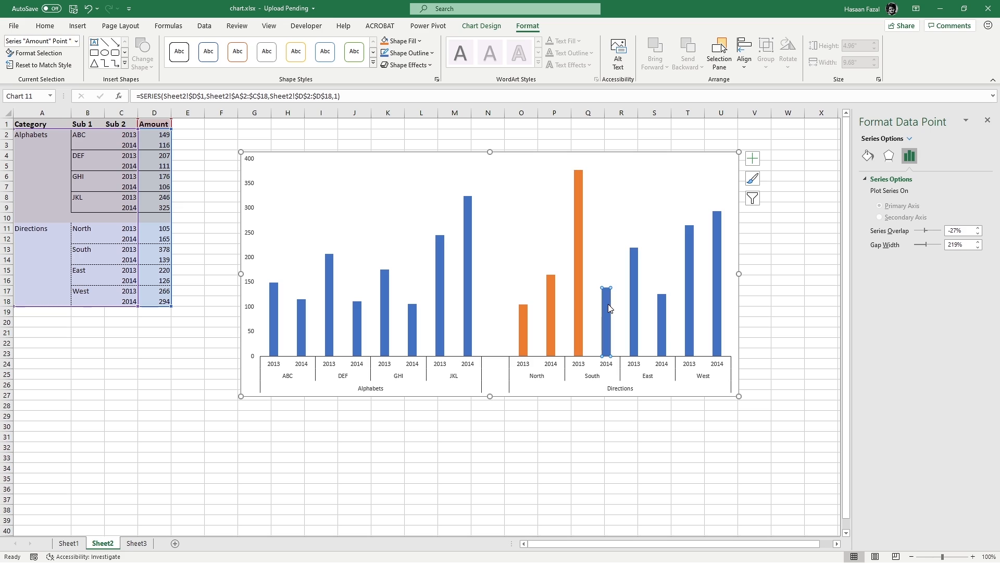
pyautogui.press('F4')
# Step: Repeat the orange fill on each East and West column for 2013 and 2014, and deselect the chart
pyautogui.click(635, 297)
pyautogui.click(661, 316)
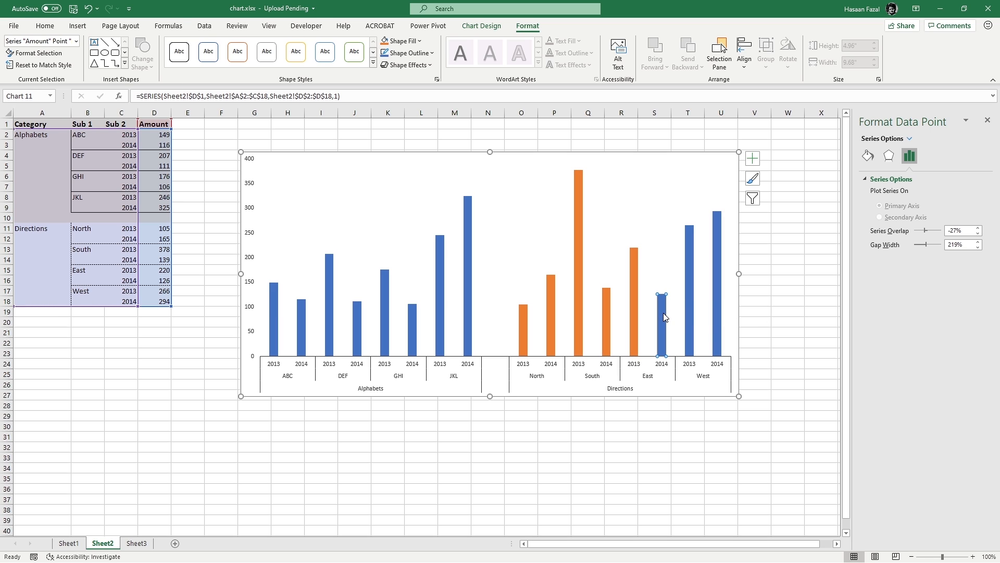
pyautogui.press('F4')
pyautogui.click(688, 310)
pyautogui.press('F4')
pyautogui.click(719, 308)
pyautogui.press('F4')
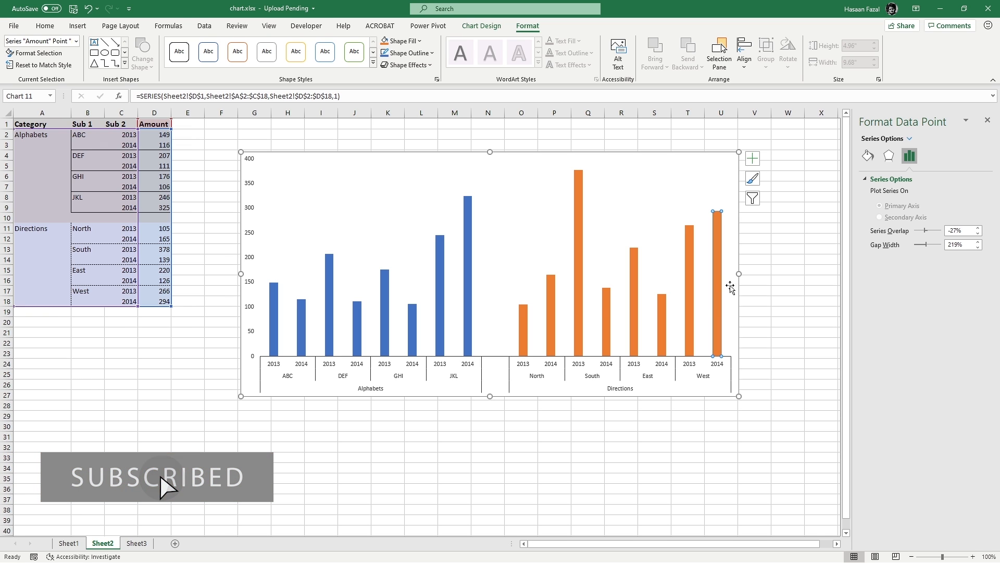
pyautogui.click(615, 414)
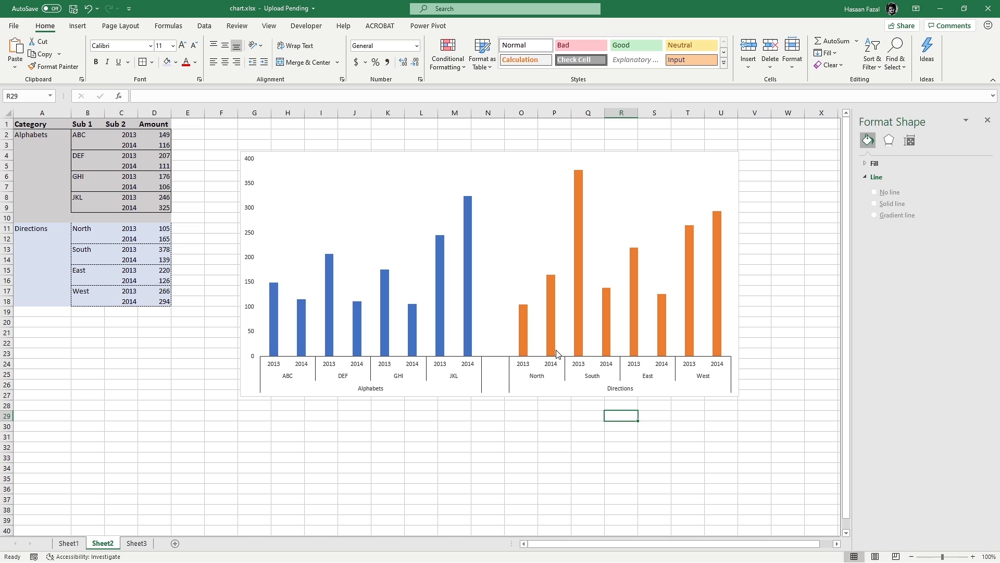
# Step: Change the chart type from column to Clustered Bar
pyautogui.moveTo(557, 353)
pyautogui.click(514, 157)
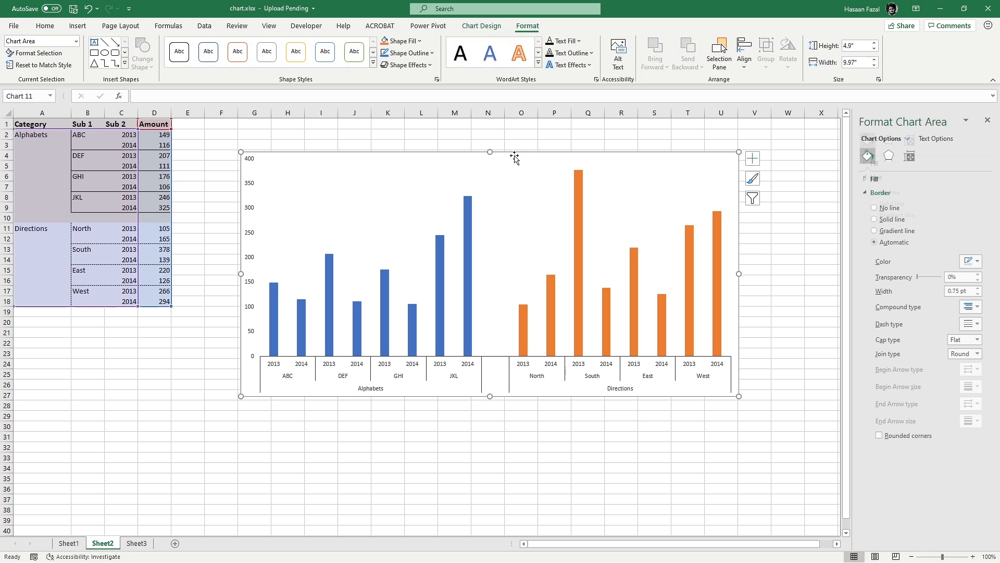
pyautogui.click(489, 26)
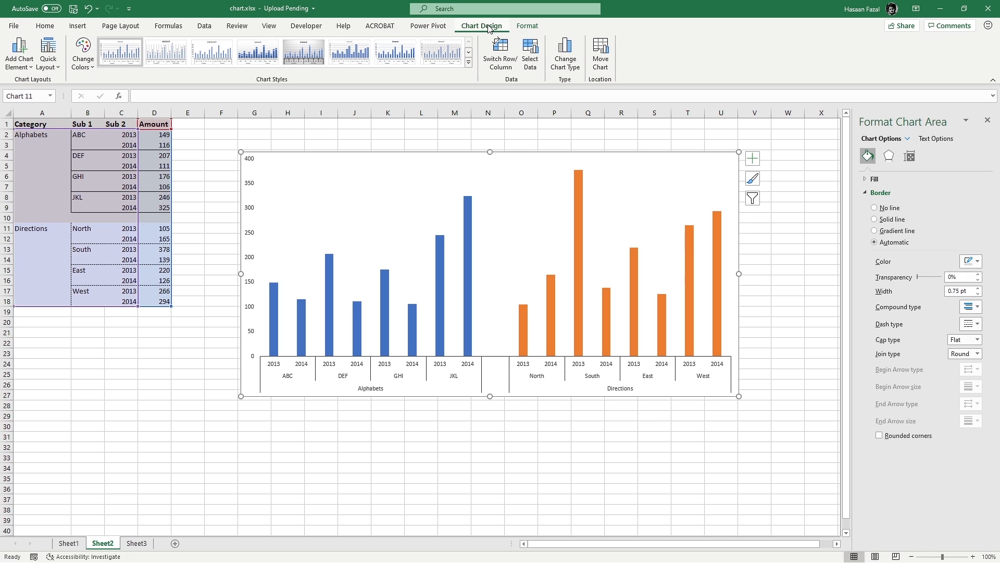
pyautogui.click(571, 71)
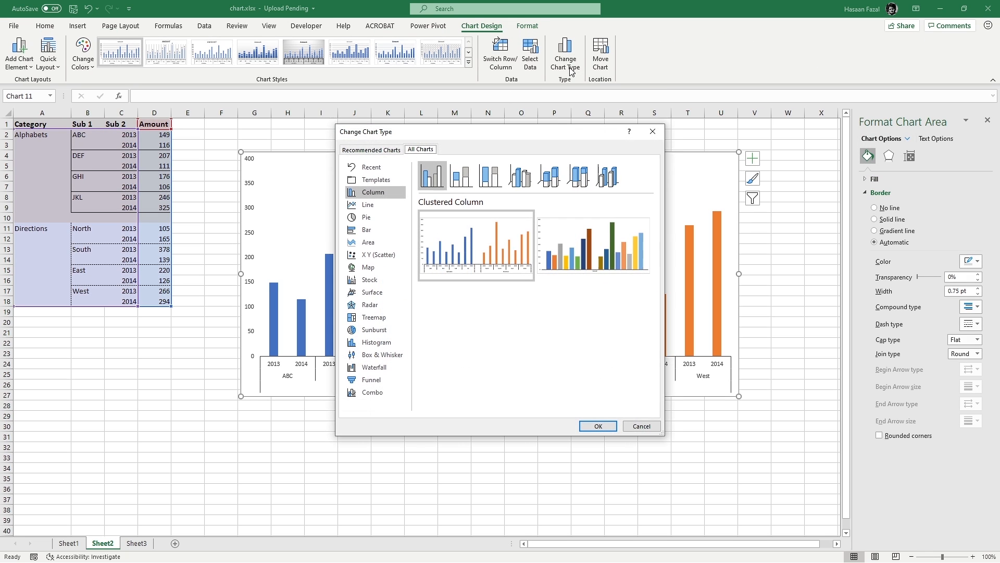
pyautogui.click(368, 234)
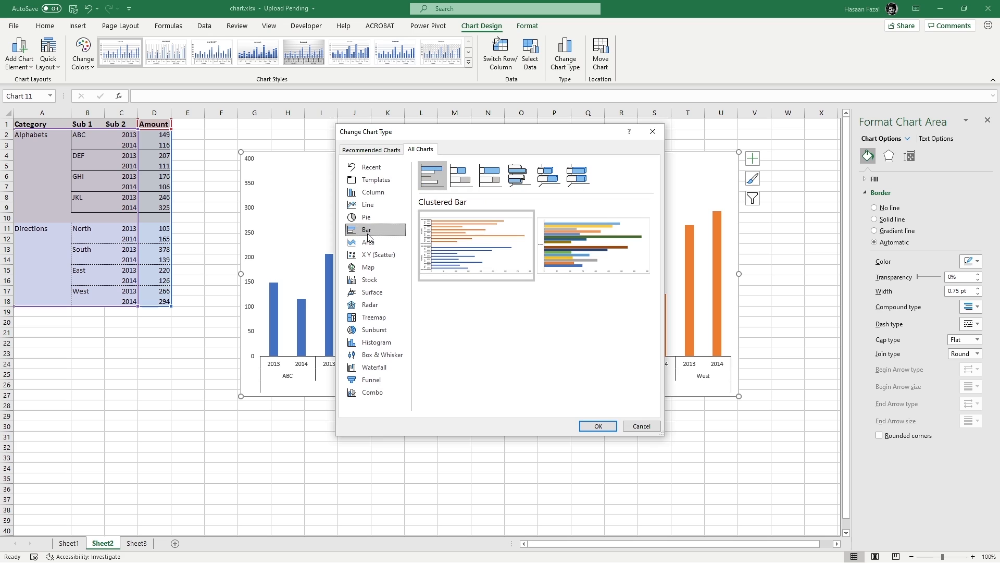
pyautogui.click(596, 425)
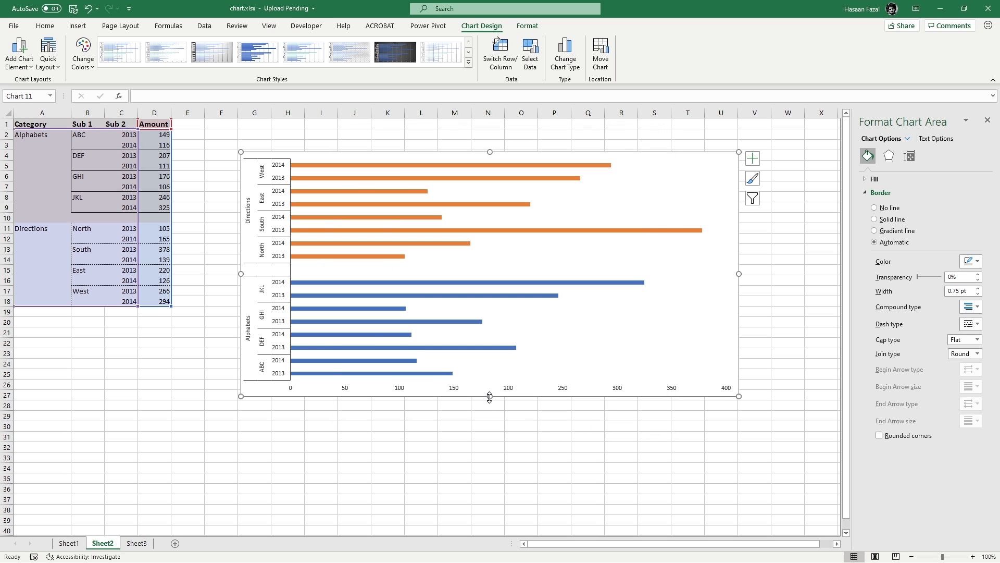
# Step: Resize the bar chart to span rows 2 to 36 and narrow its width so it ends in column T
pyautogui.moveTo(490, 397); pyautogui.dragTo(489, 492)
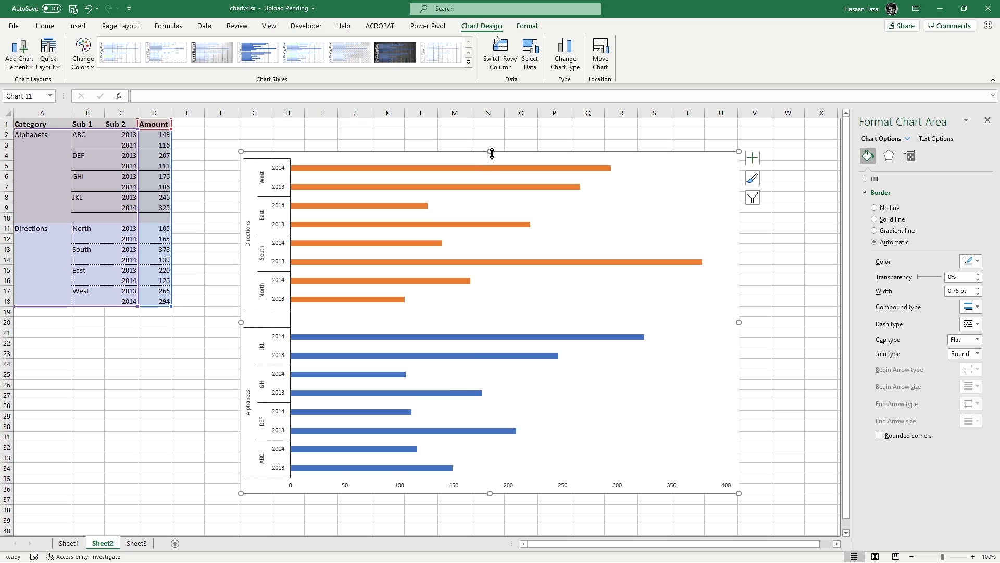
pyautogui.moveTo(490, 151); pyautogui.dragTo(491, 132)
pyautogui.moveTo(737, 313); pyautogui.dragTo(680, 314)
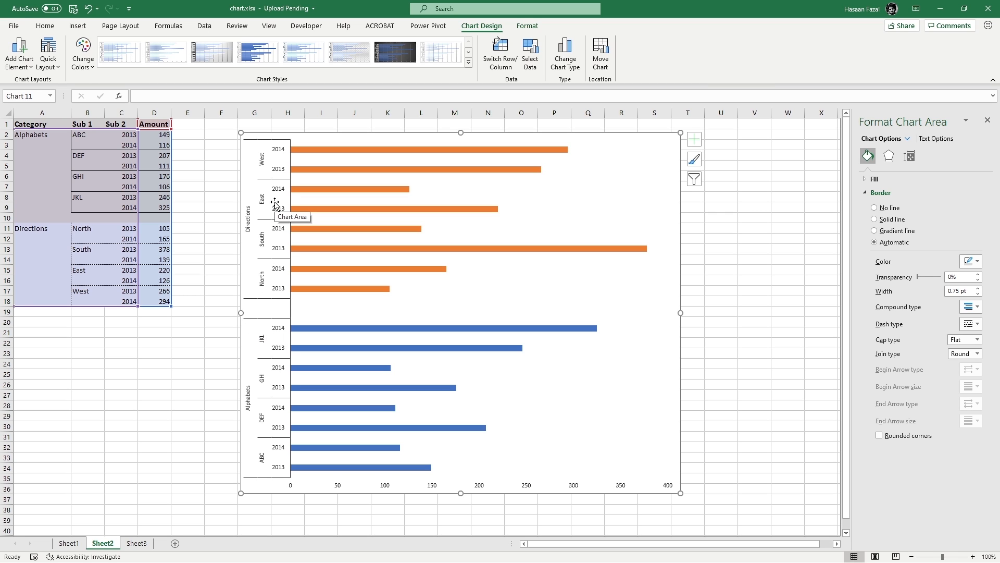
# Step: Turn the vertical category axis's Multi-level Category Labels option off and back on
pyautogui.rightClick(280, 174)
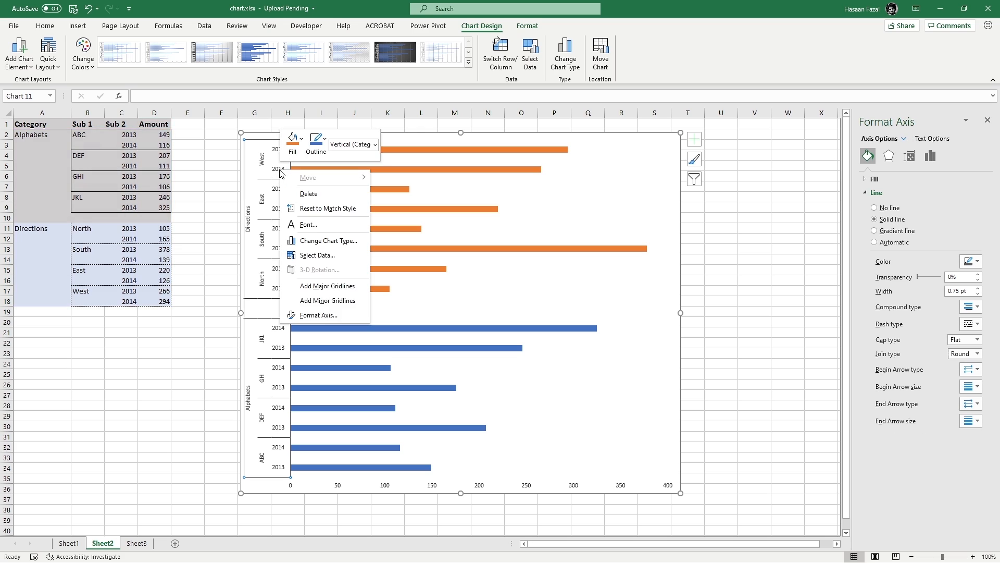
pyautogui.click(324, 316)
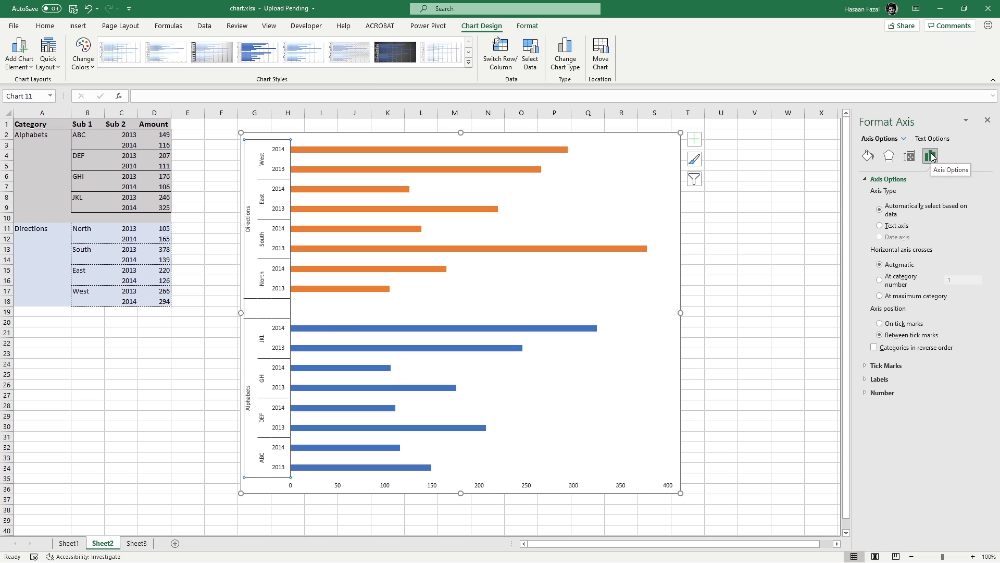
pyautogui.click(892, 380)
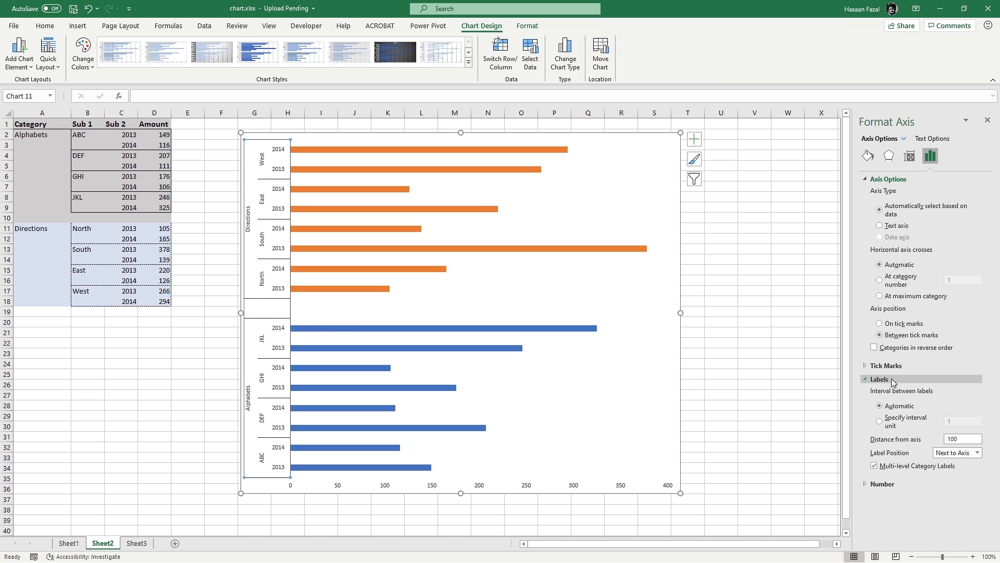
pyautogui.click(874, 466)
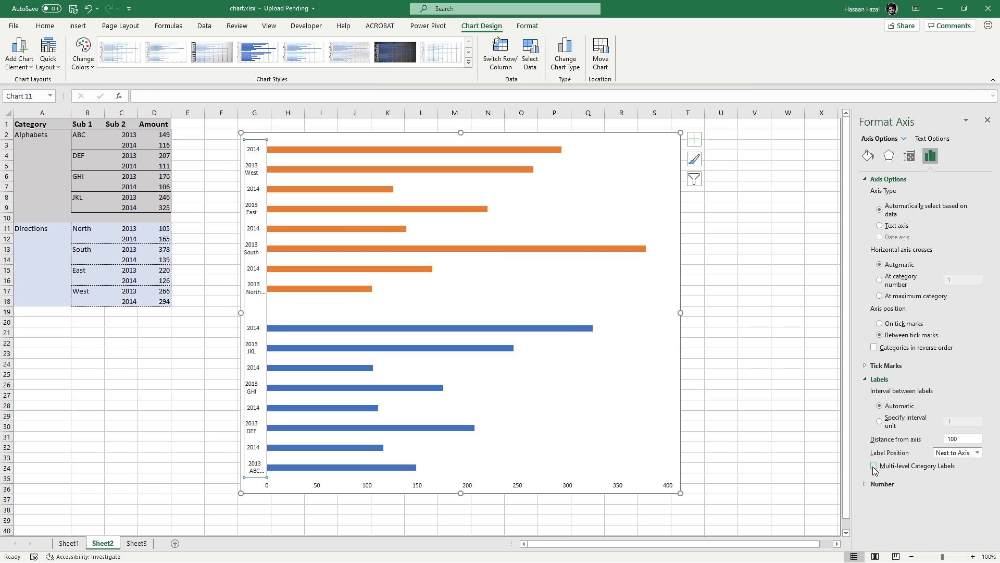
pyautogui.click(874, 466)
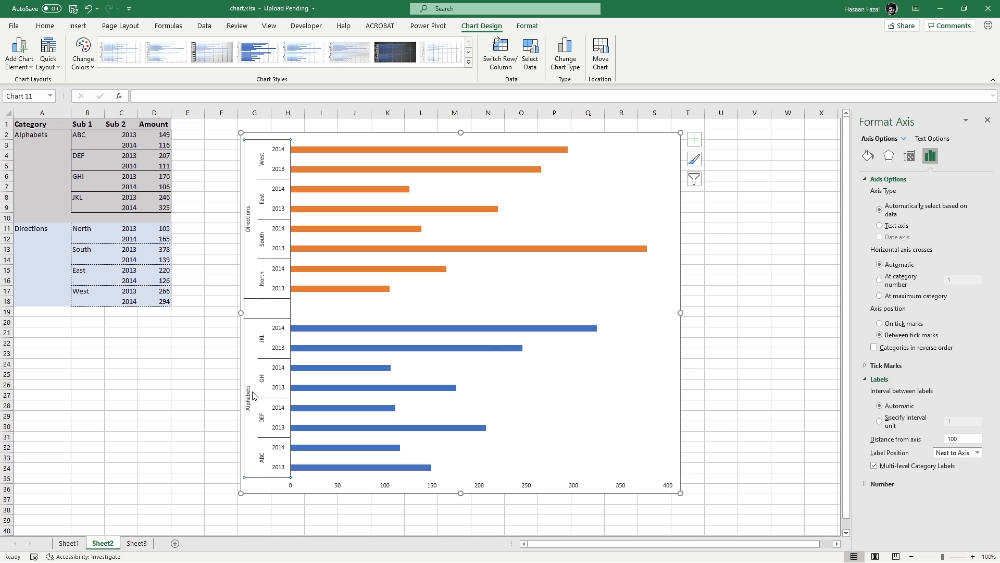
# Step: Hide columns A and B one after the other to preview the chart with fewer category levels, and undo both
pyautogui.click(494, 348)
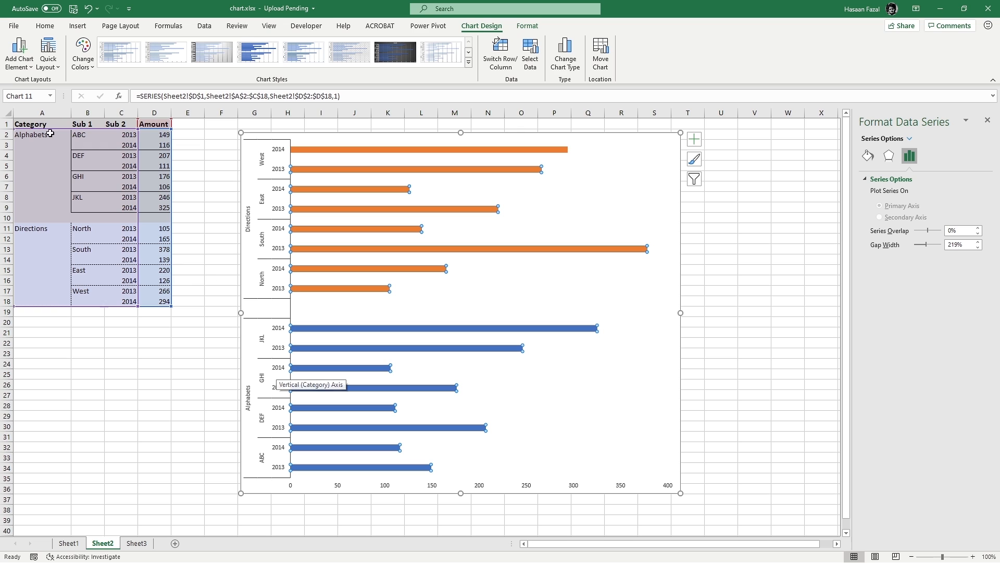
pyautogui.rightClick(42, 115)
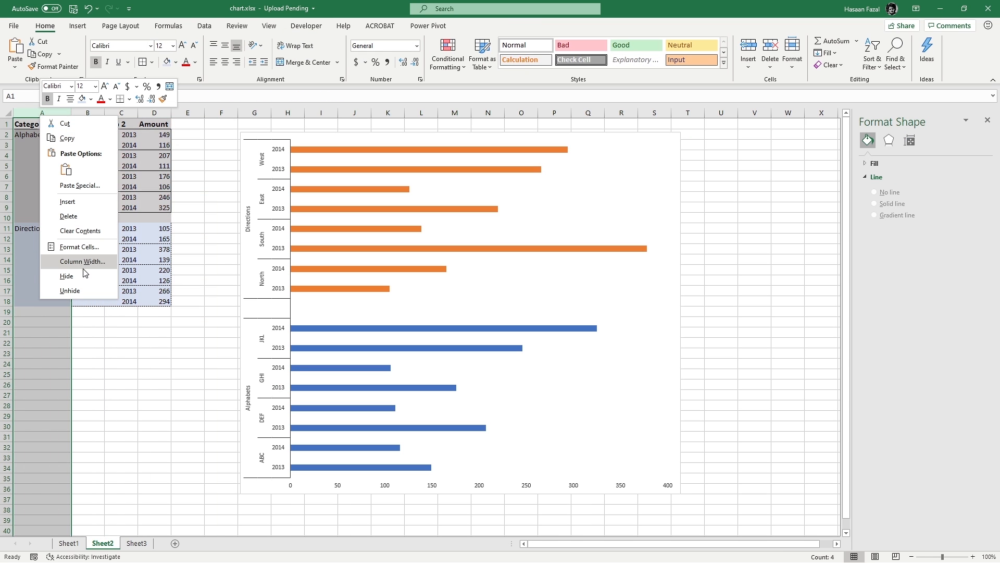
pyautogui.click(66, 276)
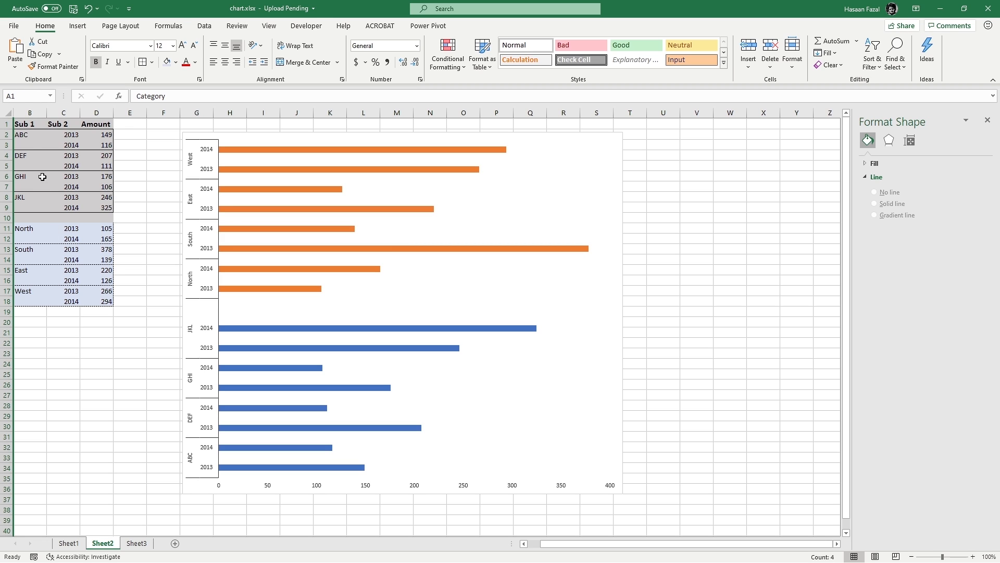
pyautogui.rightClick(26, 110)
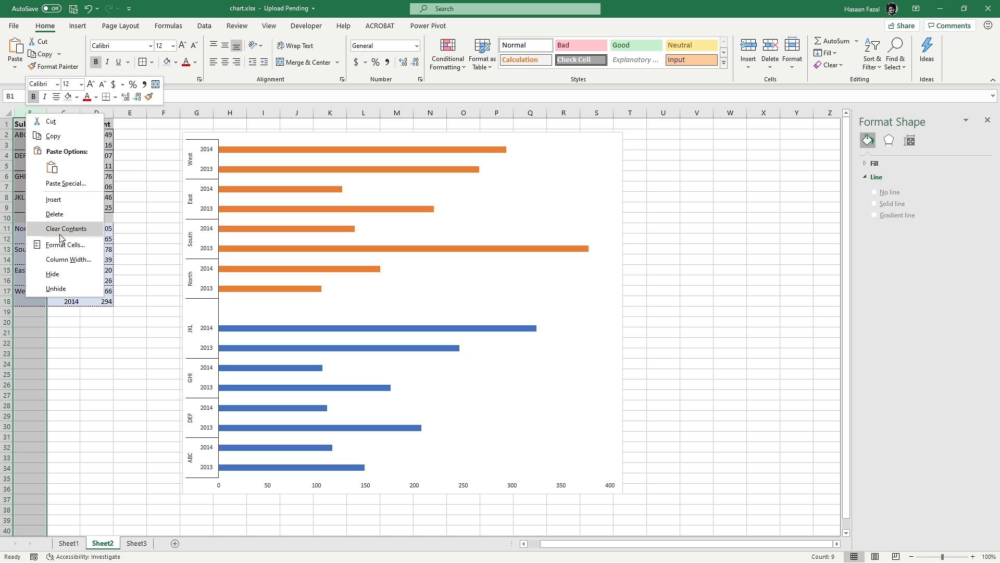
pyautogui.click(70, 273)
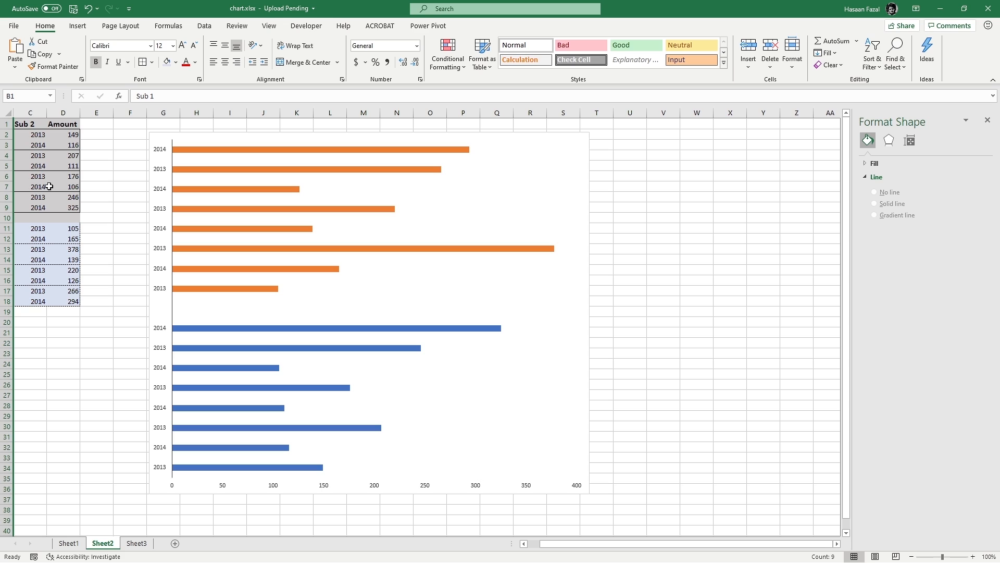
pyautogui.hotkey('ctrl', 'z')
pyautogui.hotkey('ctrl', 'z')
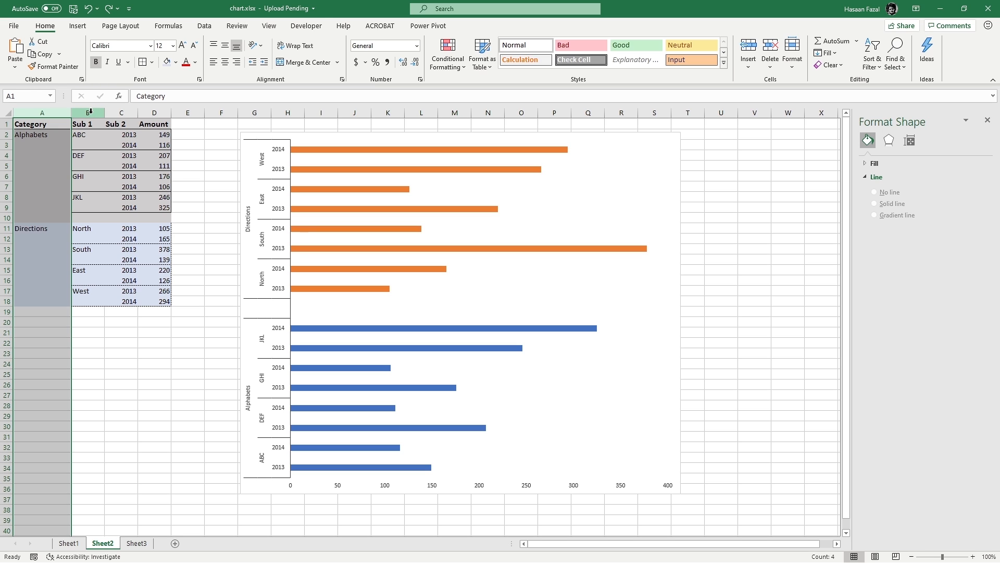
# Step: Hide only the Sub 1 column to preview its effect on the chart's axis labels, and undo it
pyautogui.rightClick(91, 111)
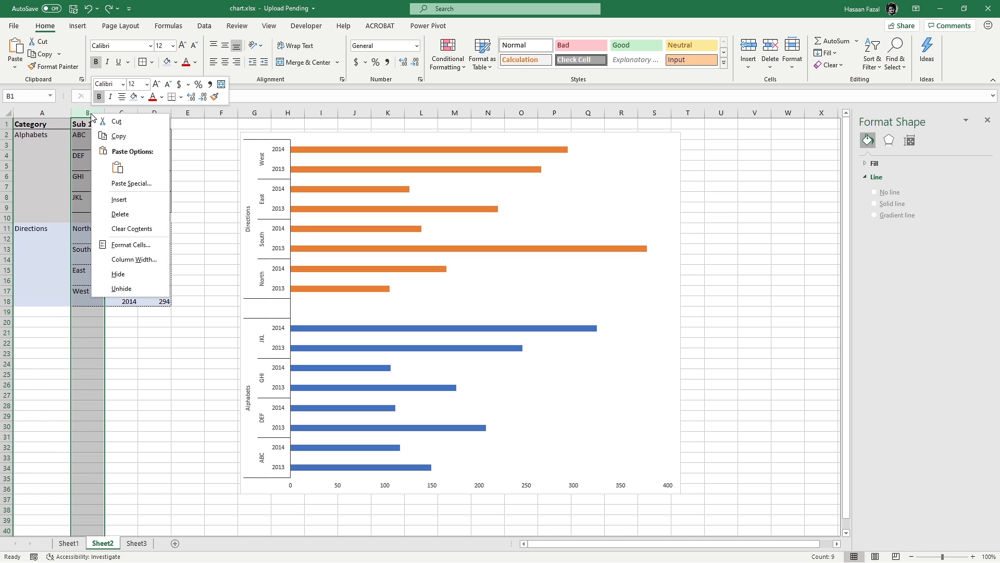
pyautogui.click(119, 274)
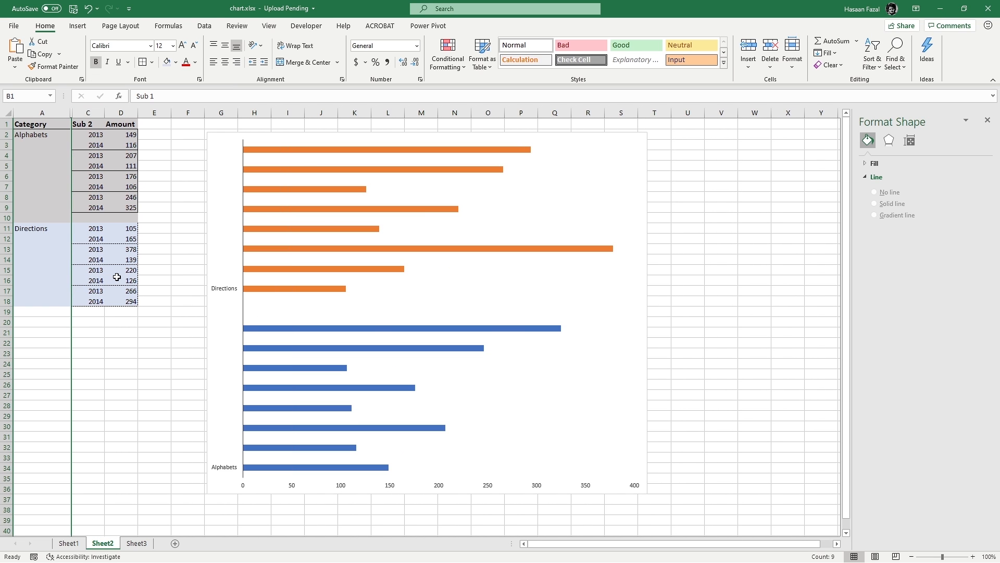
pyautogui.hotkey('ctrl', 'z')
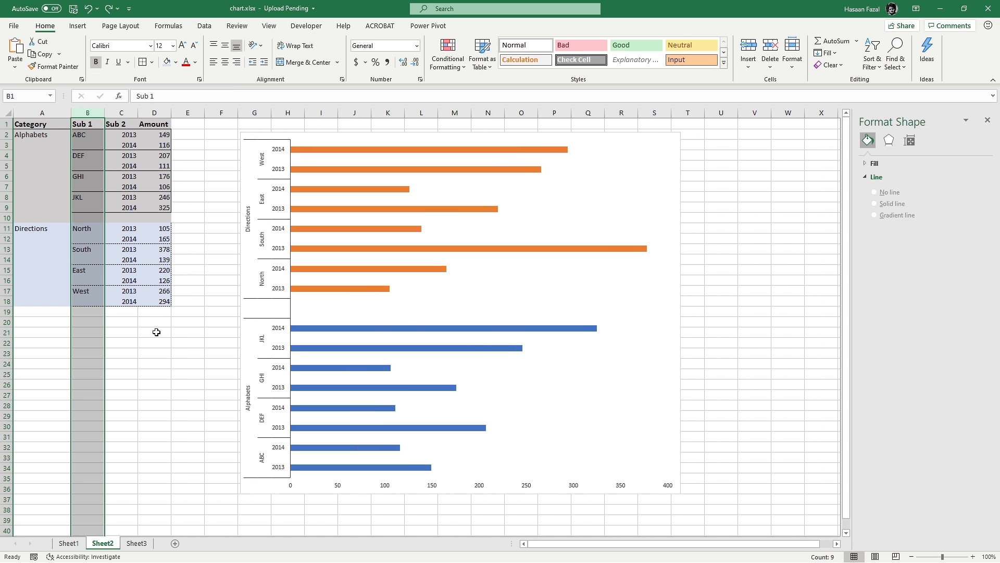